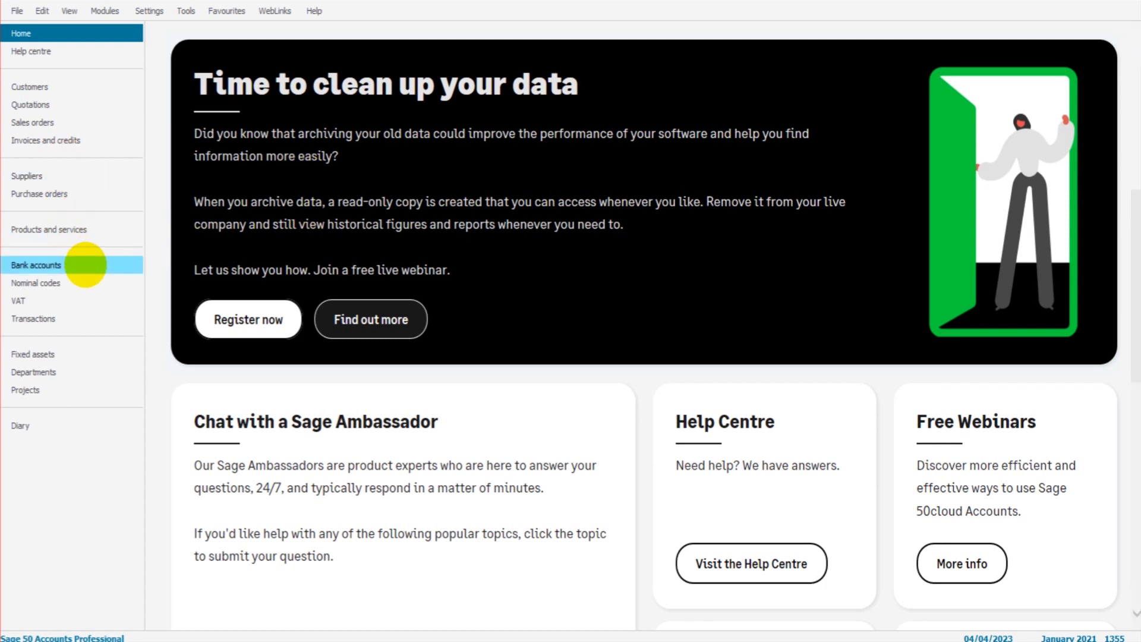
# - Show the Nominal codes list of 157 accounts with their debit and credit balances
pyautogui.click(80, 278)
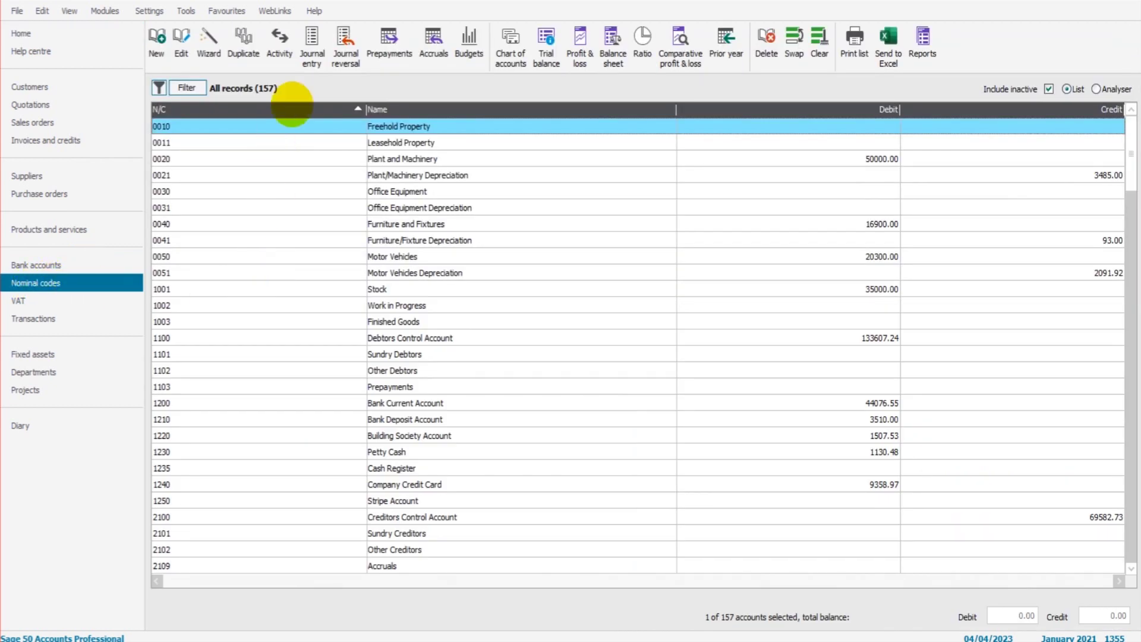
# - Discard the first unsaved journal and open a fresh Journal Entry dated 04/04/2023
pyautogui.click(311, 40)
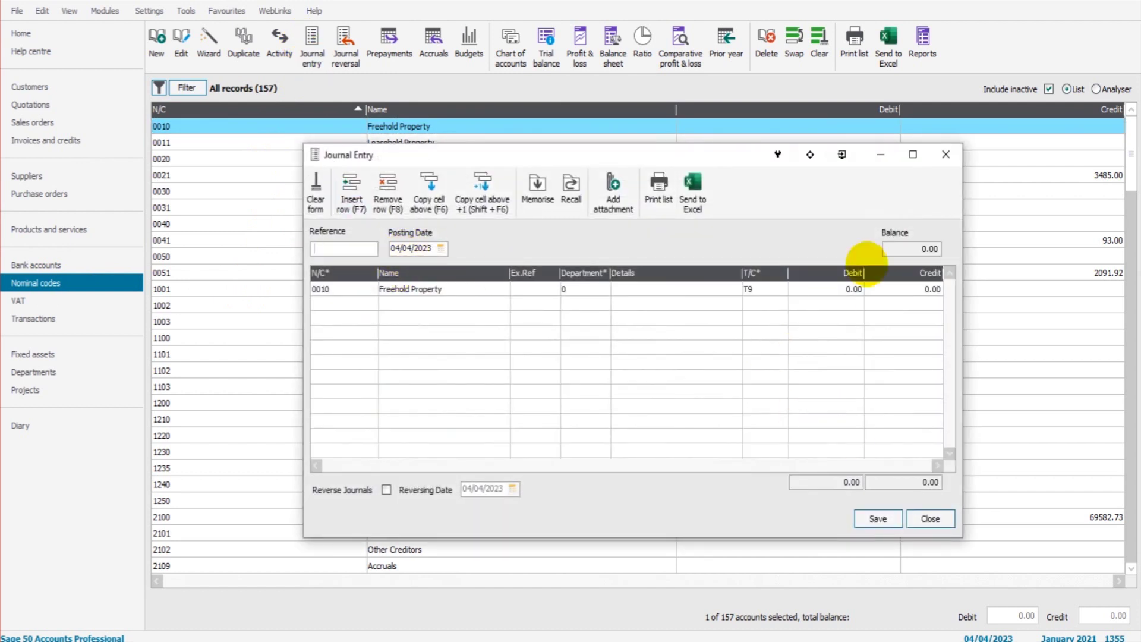
pyautogui.click(946, 155)
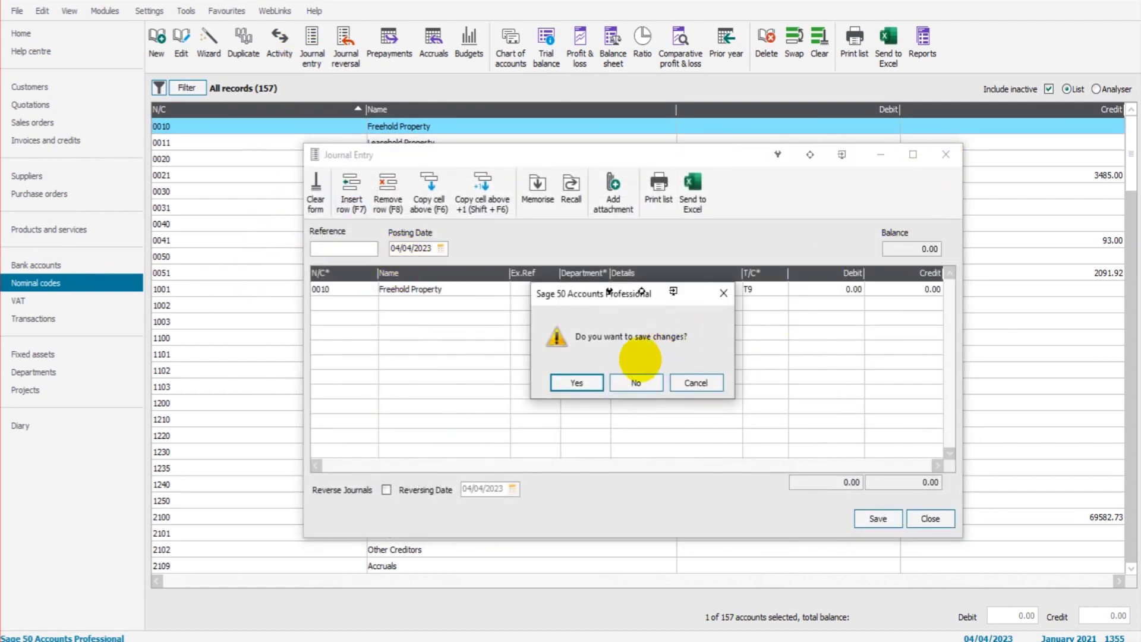
pyautogui.click(635, 382)
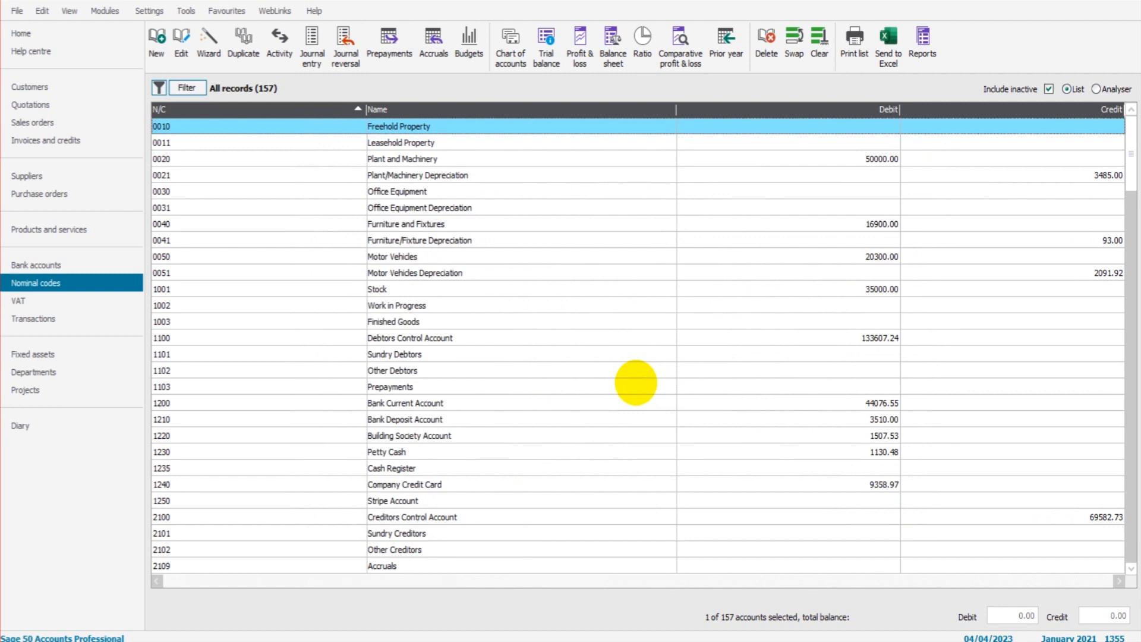
pyautogui.click(316, 55)
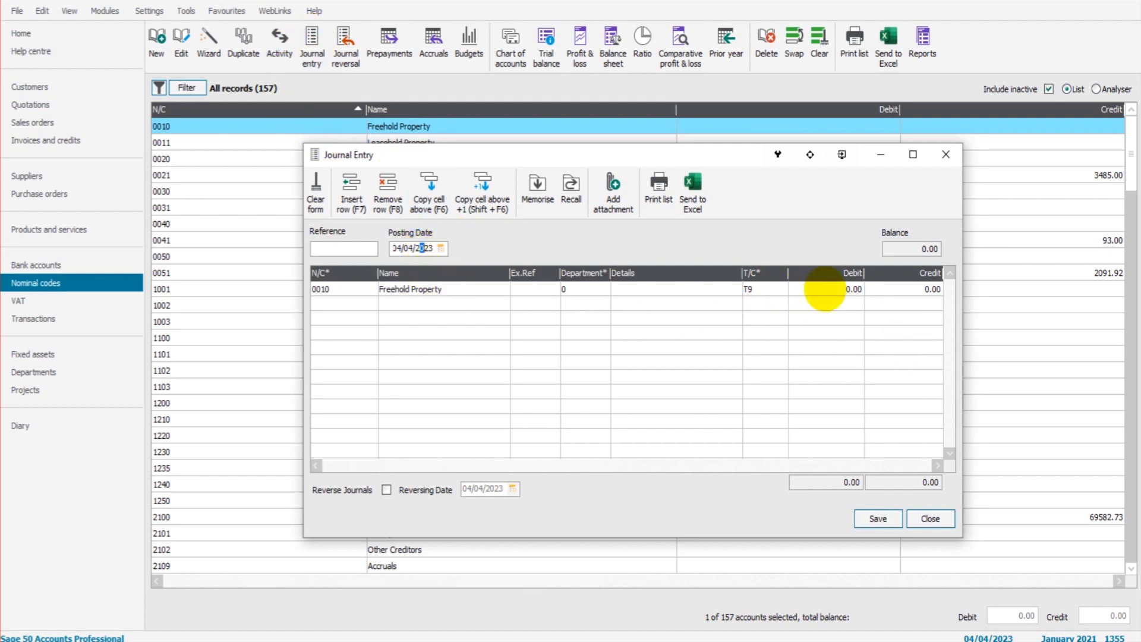
pyautogui.click(825, 289)
# - Try posting dates of 31/03/2023 and 01/04/2023, then discard the unsaved journal
pyautogui.click(897, 298)
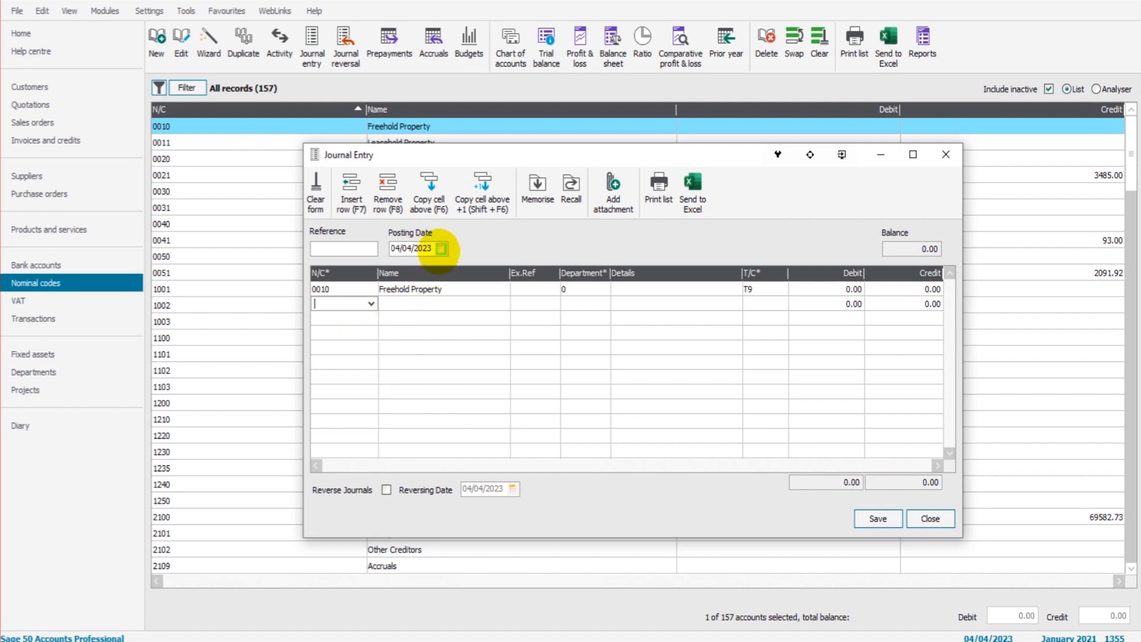
pyautogui.click(440, 247)
pyautogui.click(419, 265)
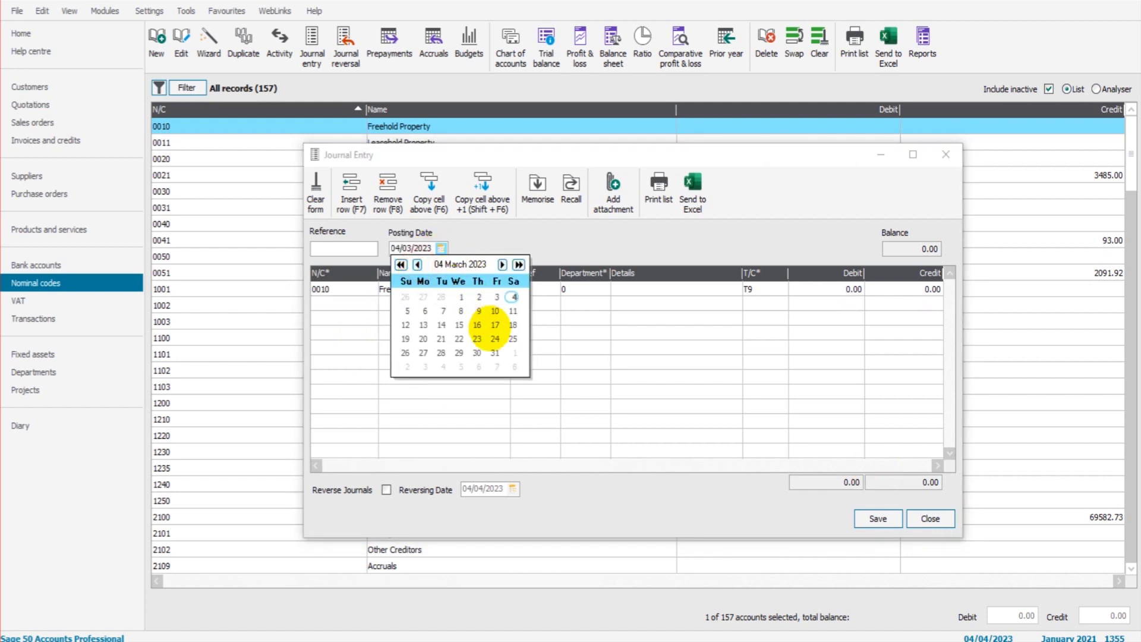
pyautogui.click(495, 352)
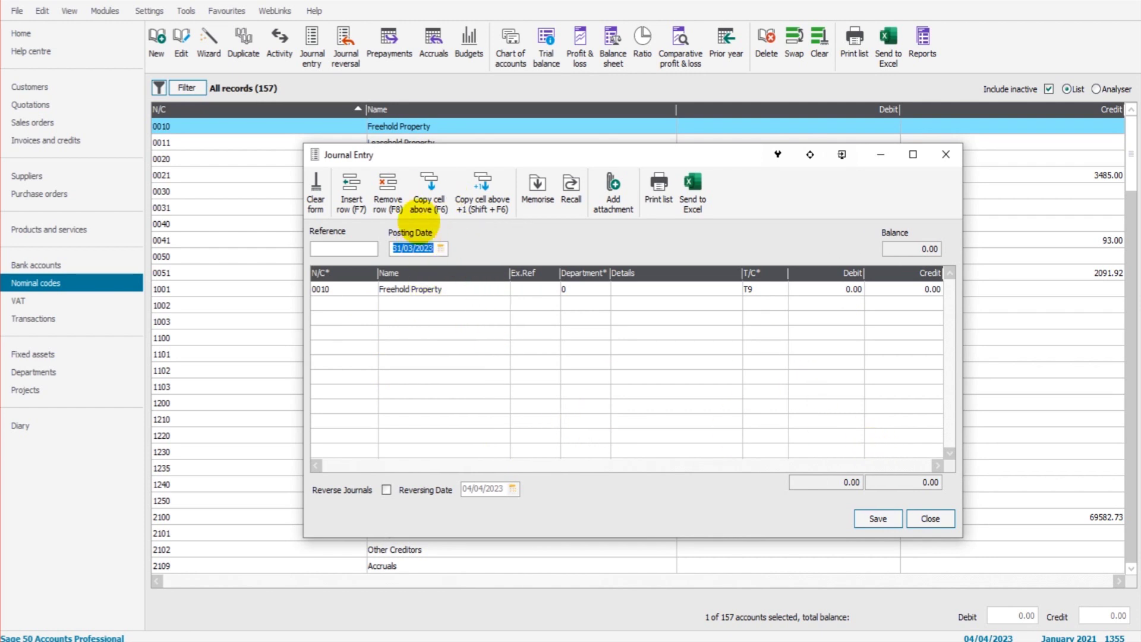
pyautogui.click(441, 248)
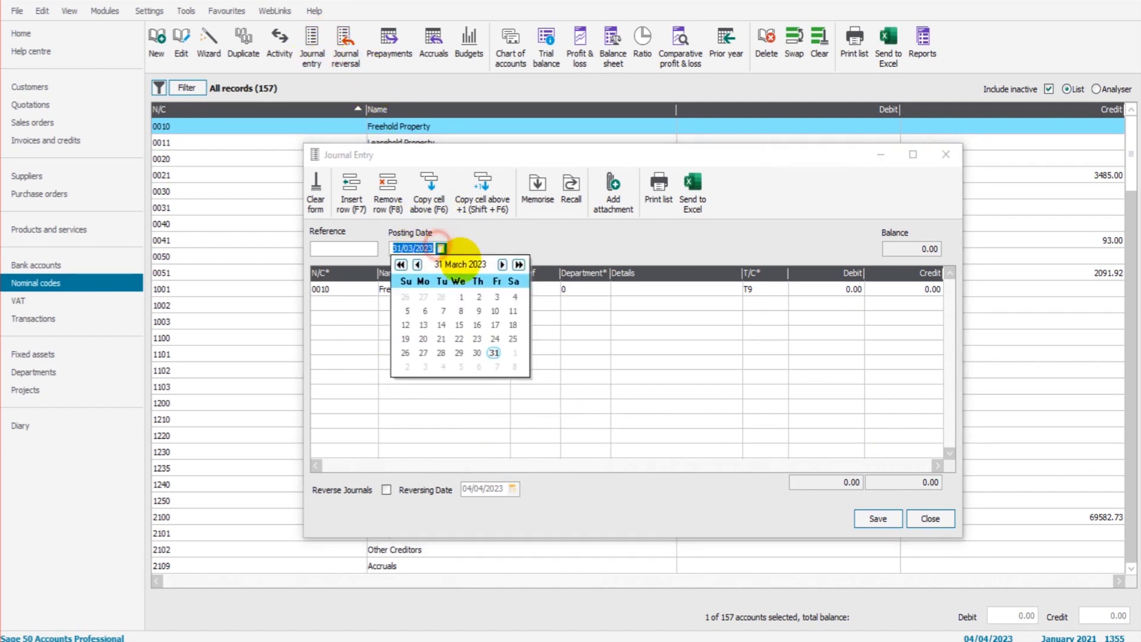
pyautogui.click(502, 264)
pyautogui.click(514, 296)
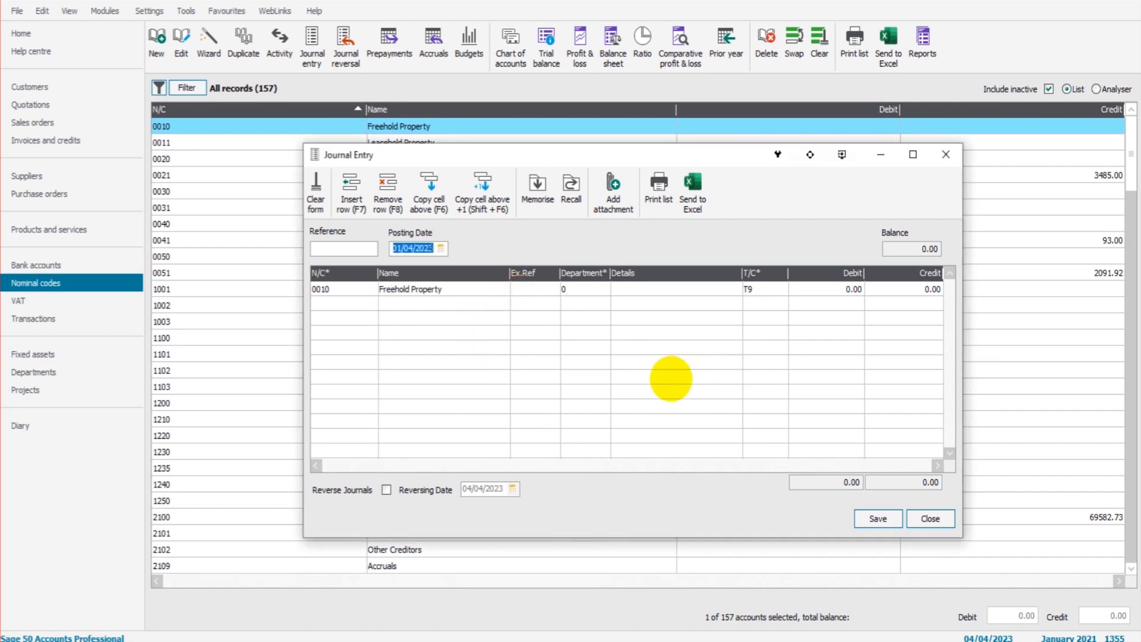
pyautogui.click(946, 154)
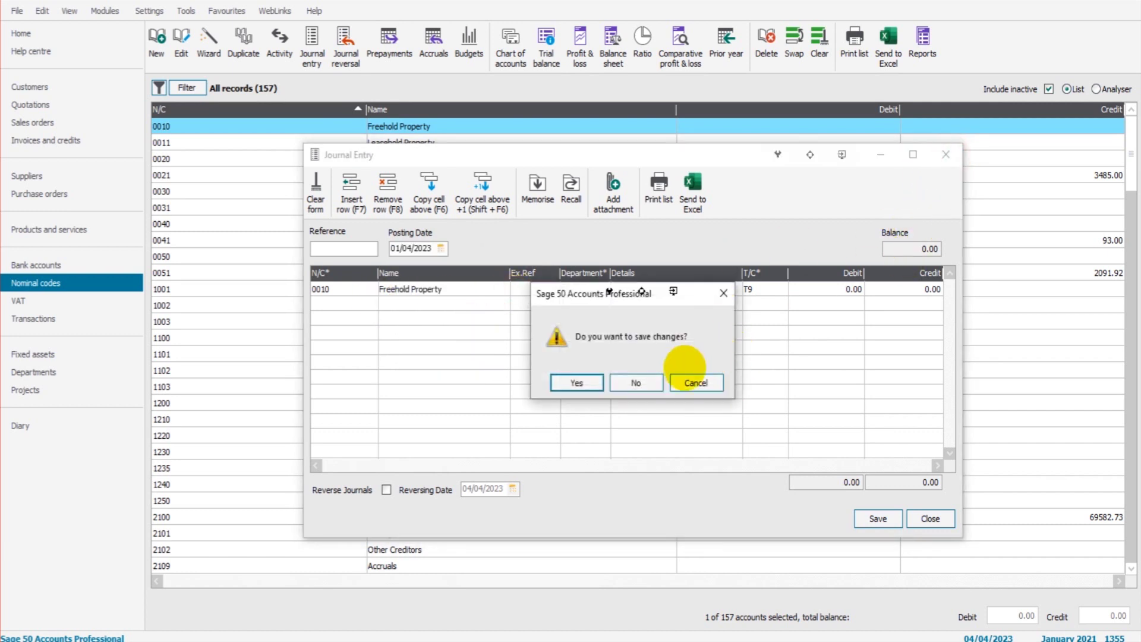
pyautogui.click(636, 382)
# - Start a fresh journal entry with posting date 31/03/2023
pyautogui.click(311, 47)
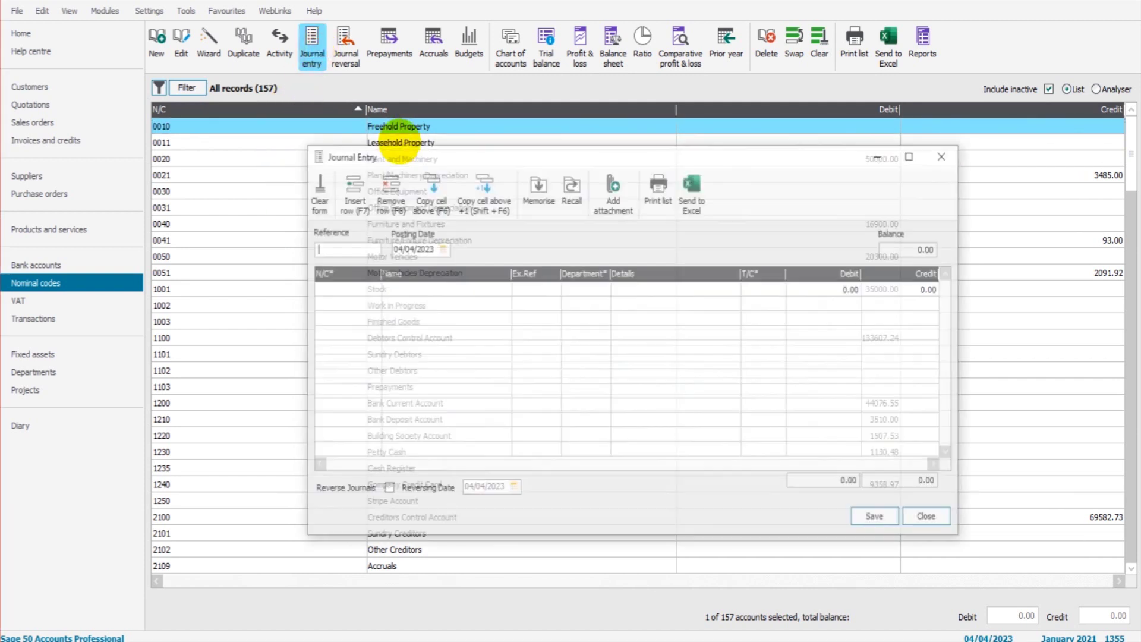
pyautogui.click(441, 247)
pyautogui.click(418, 265)
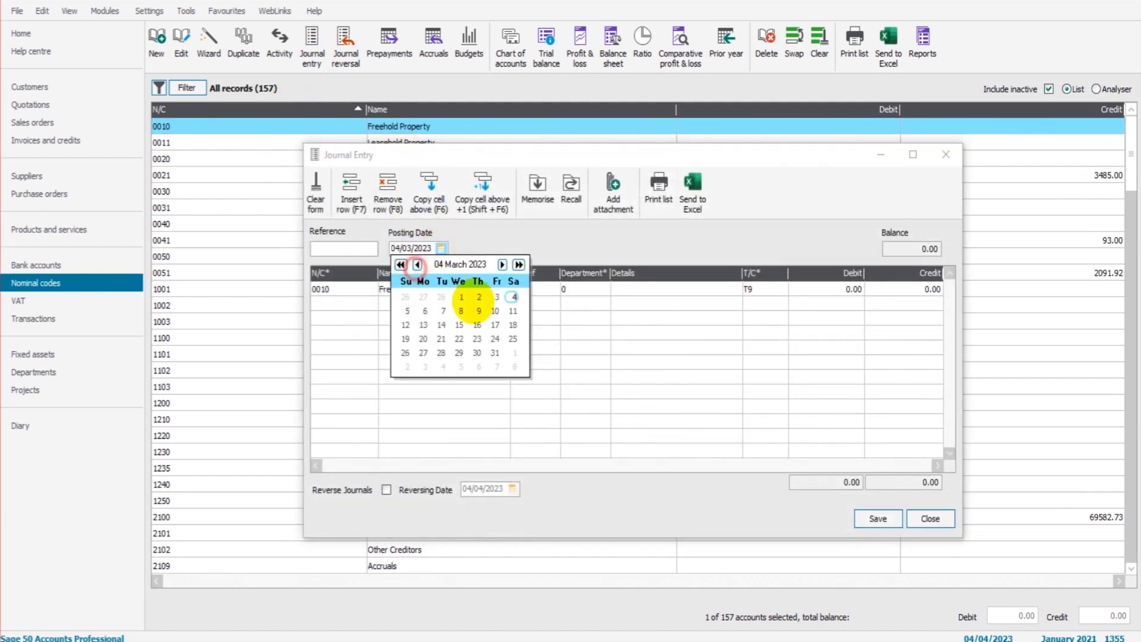
pyautogui.click(494, 352)
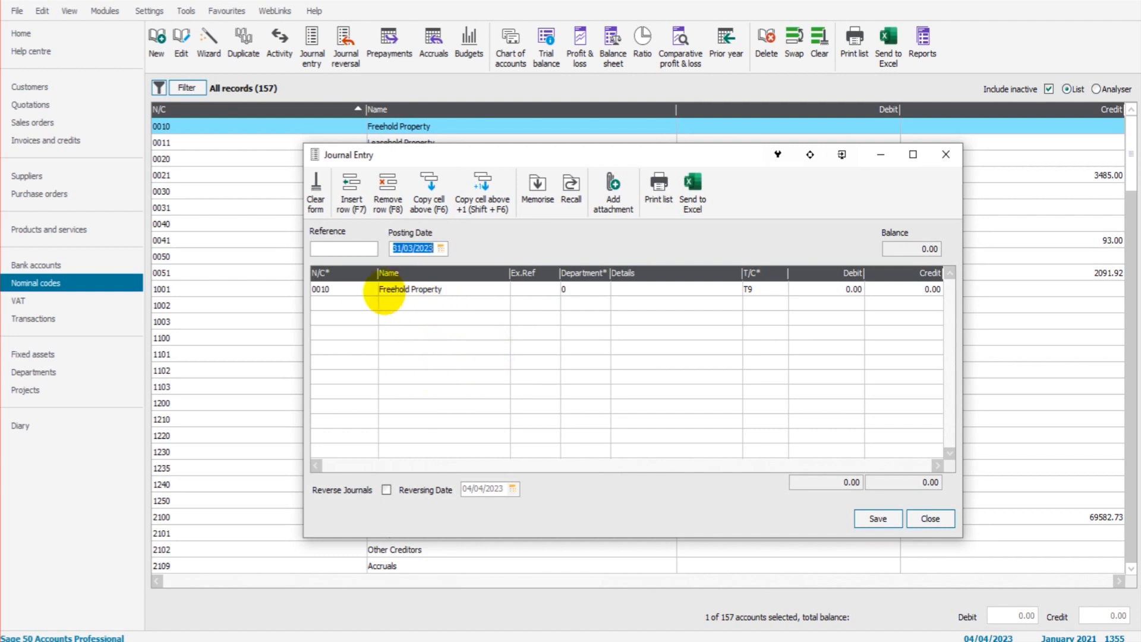
pyautogui.click(361, 288)
# - Dismiss the financial year warning and debit 1103 Prepayments 654321.00
pyautogui.click(631, 367)
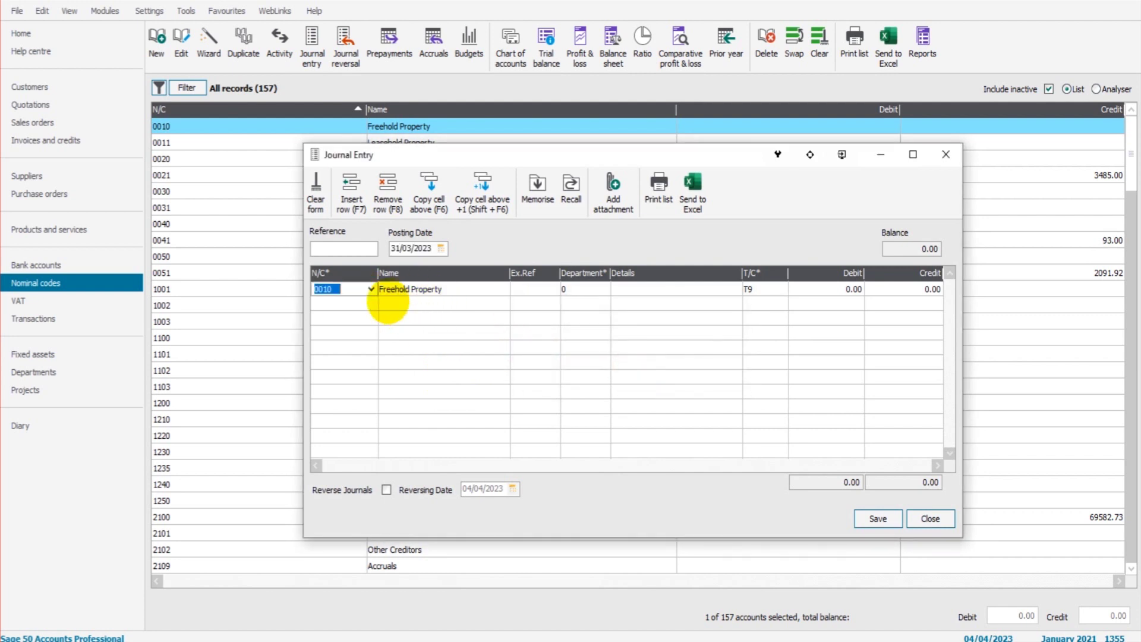
pyautogui.write('1103')
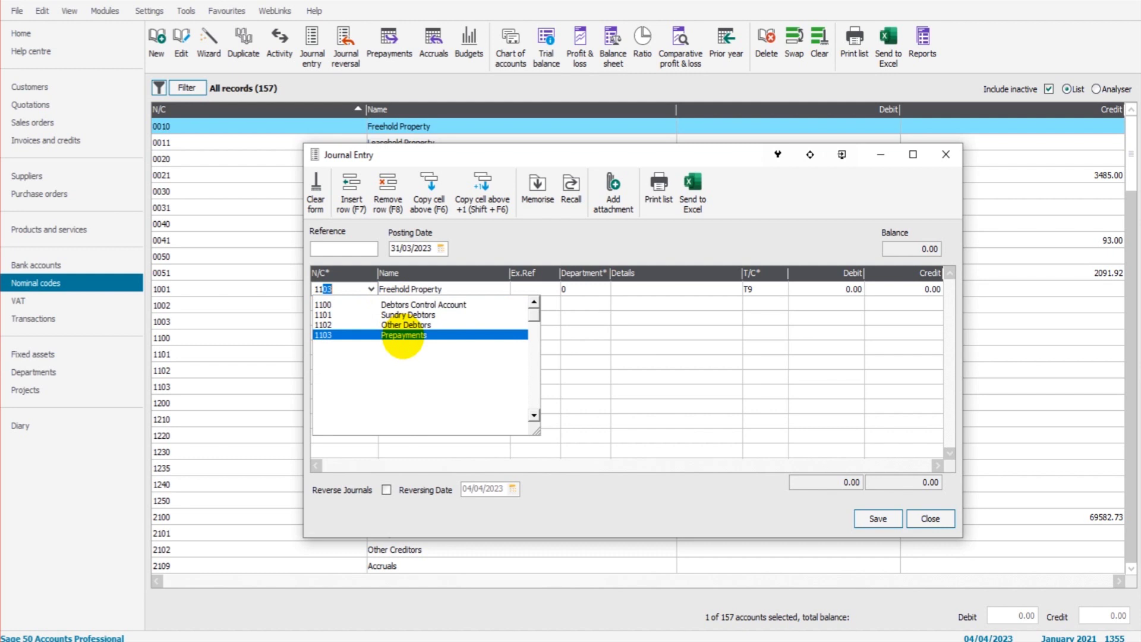
pyautogui.click(403, 334)
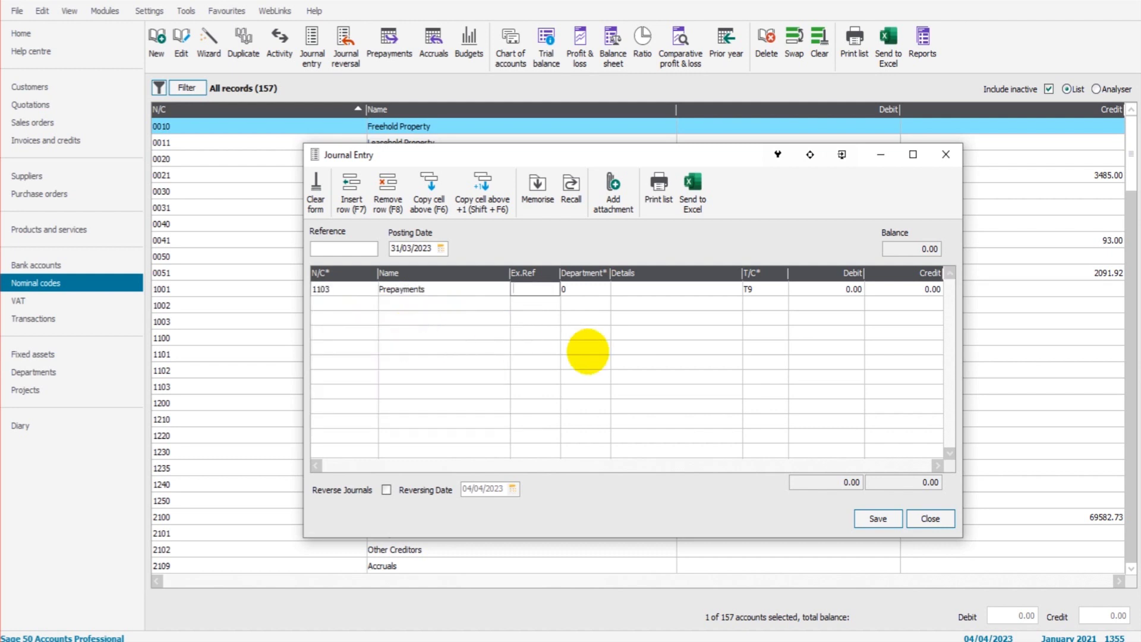
pyautogui.press('Tab')
pyautogui.press('Tab')
pyautogui.press('Tab')
pyautogui.press('Tab')
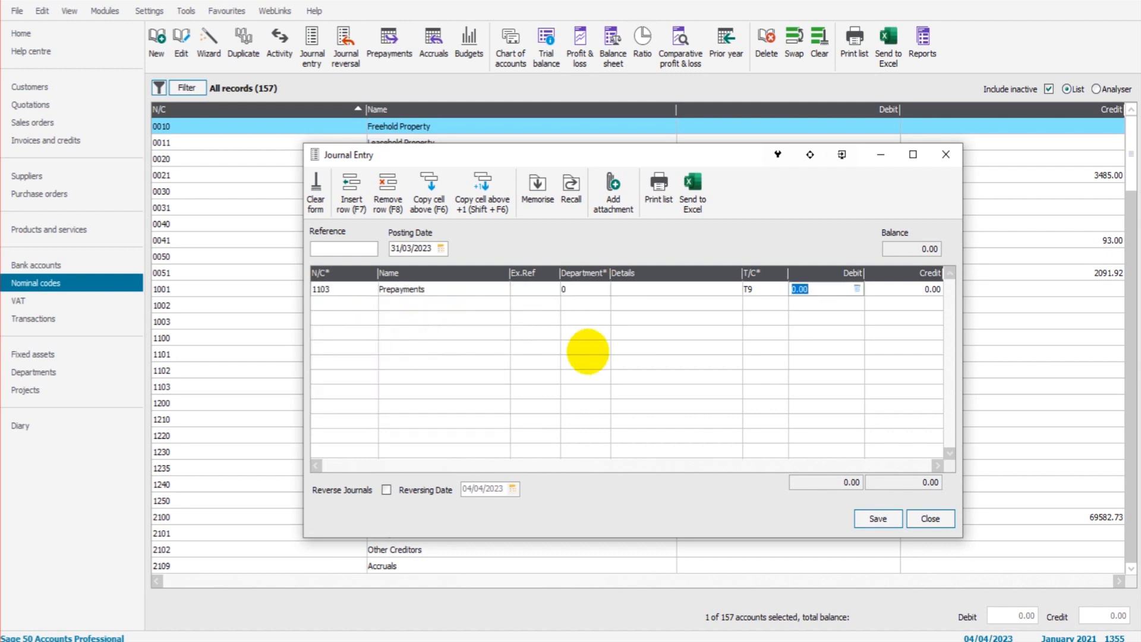
pyautogui.write('50')
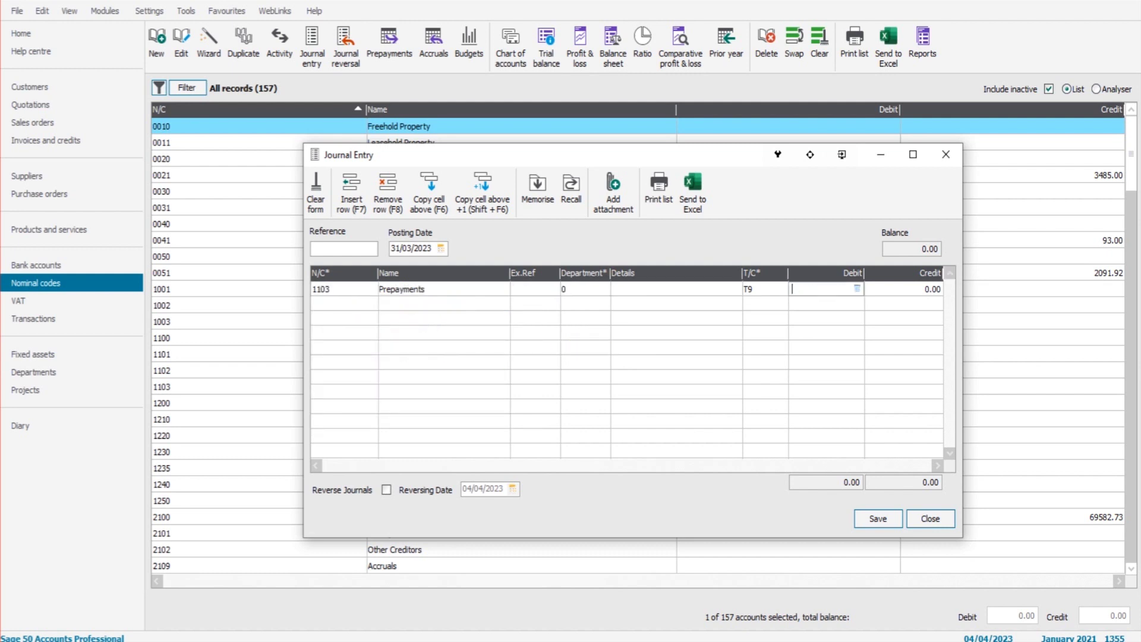
pyautogui.write('4321')
pyautogui.press('Tab')
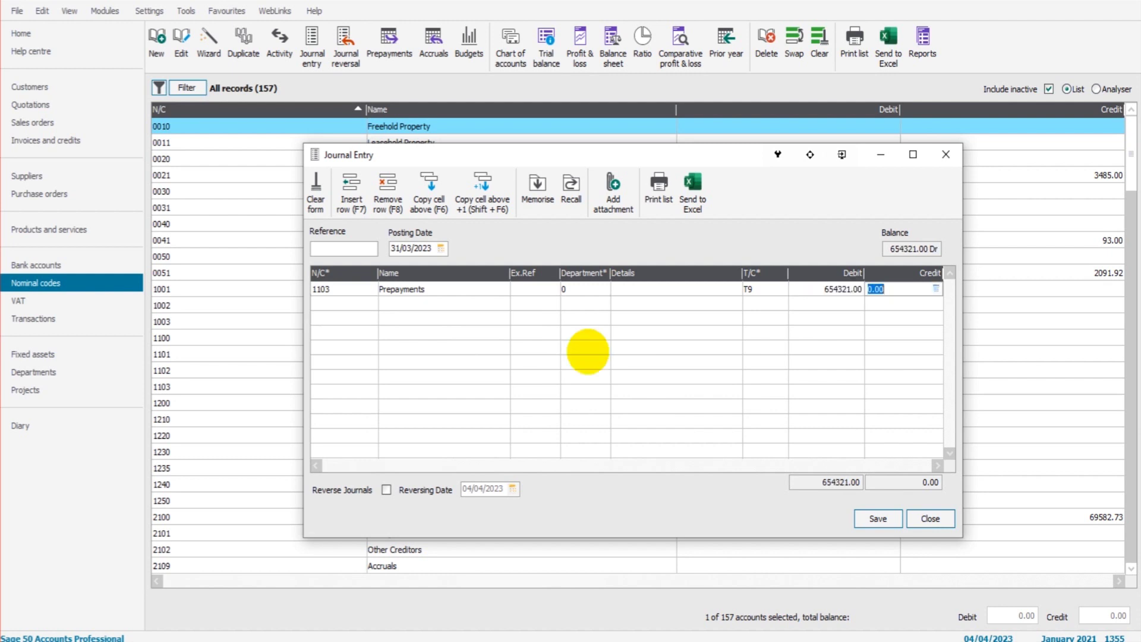
# - Add a second line crediting 7601 Audit and Accountancy Fees 654321.00 so the journal balances
pyautogui.press('Tab')
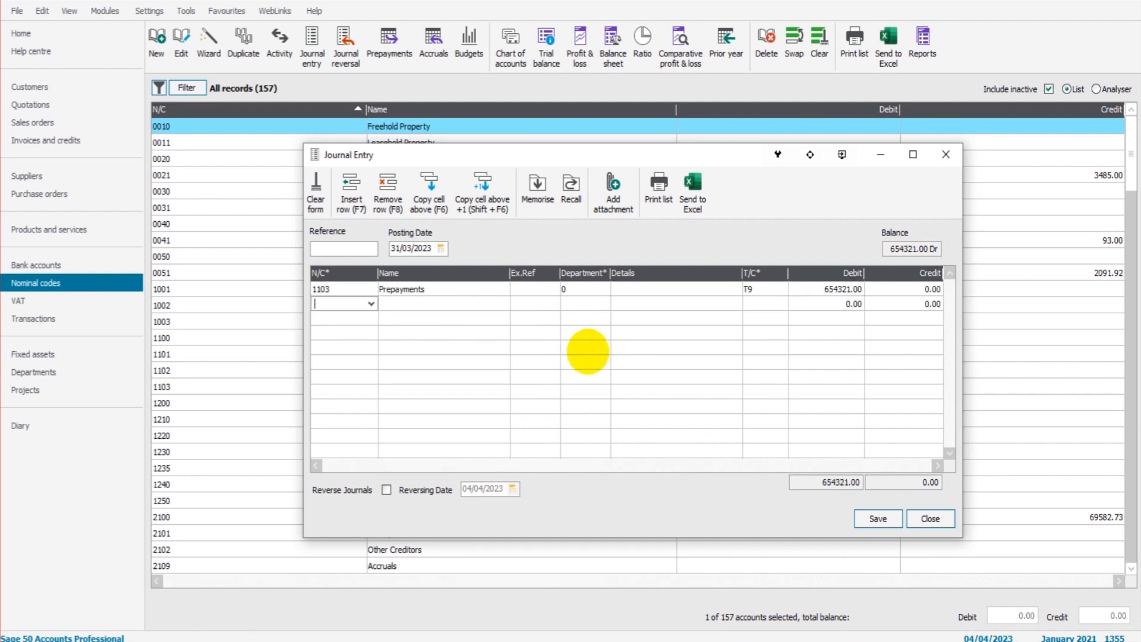
pyautogui.write('7601')
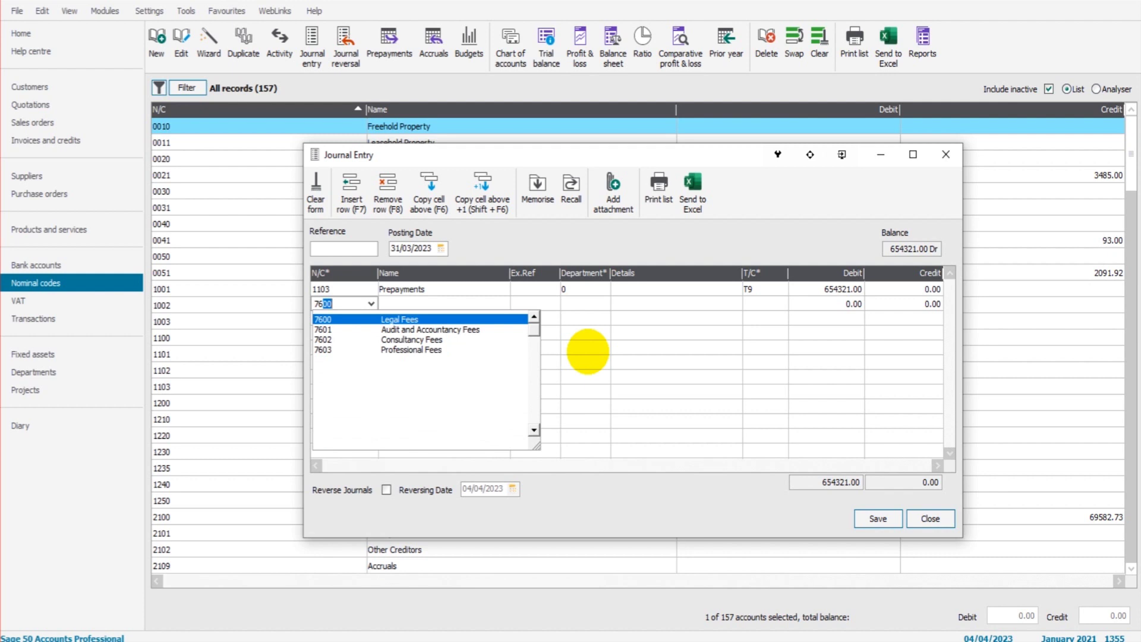
pyautogui.click(457, 330)
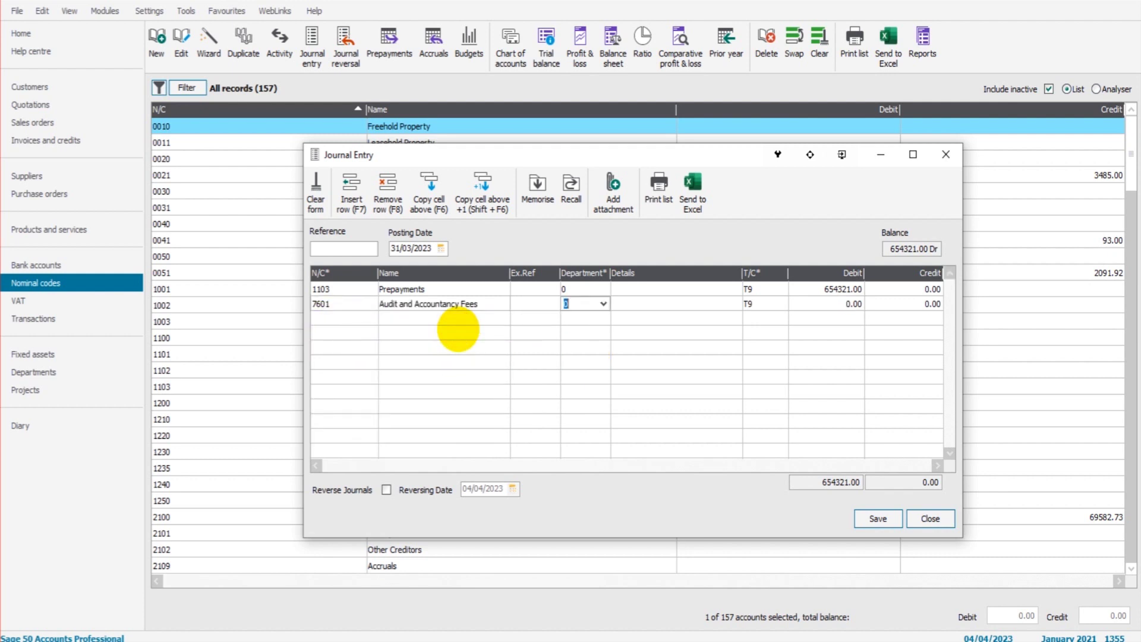
pyautogui.press('Tab')
pyautogui.press('Tab')
pyautogui.press('Tab')
pyautogui.press('Tab')
pyautogui.write('65')
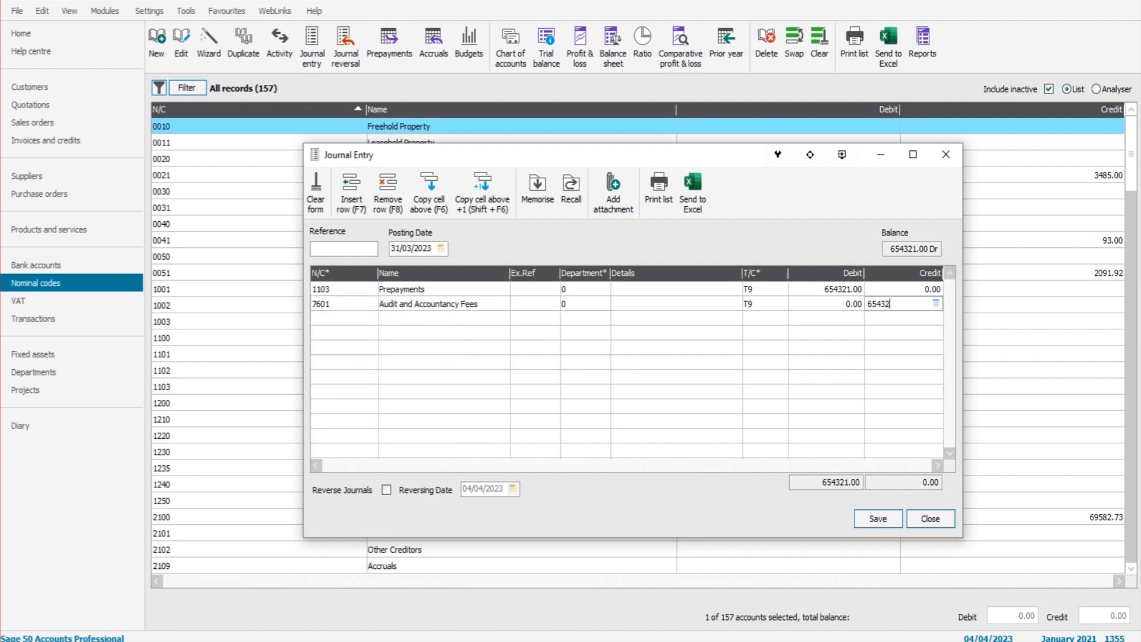
pyautogui.press('Tab')
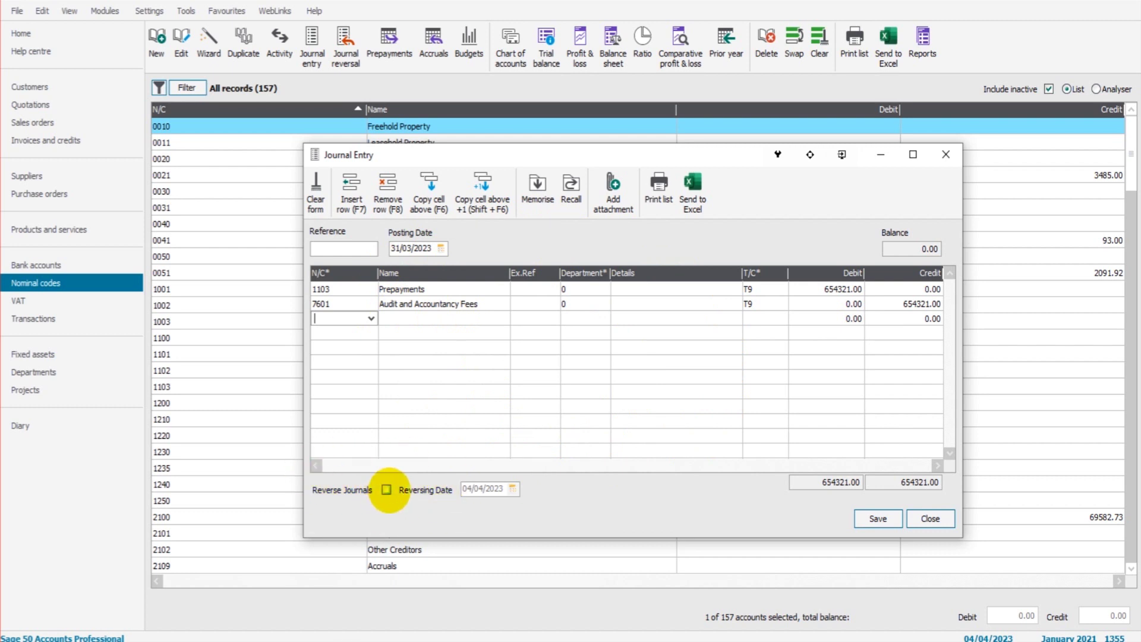
# - Turn on automatic reversal with a reversing date of 01/04/2023
pyautogui.click(387, 489)
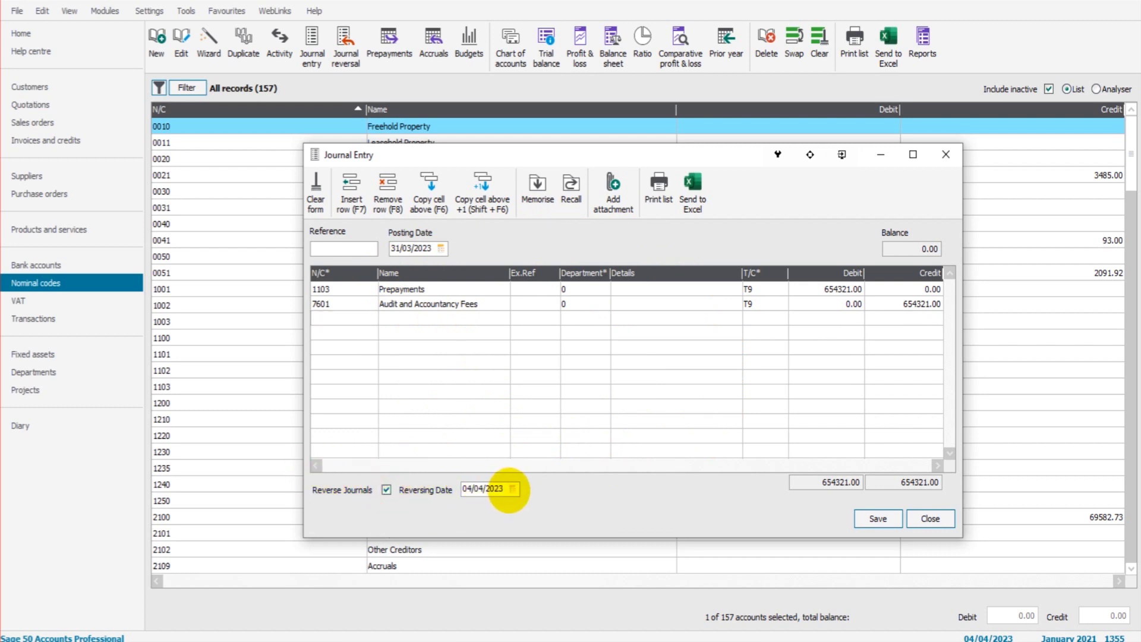
pyautogui.click(513, 488)
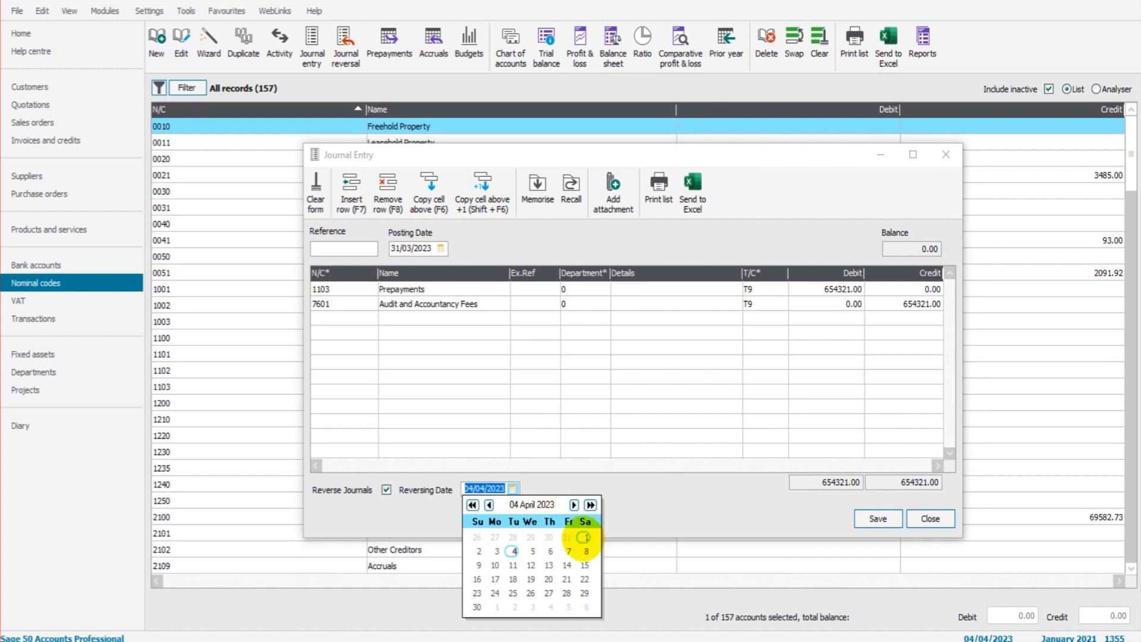
pyautogui.click(584, 538)
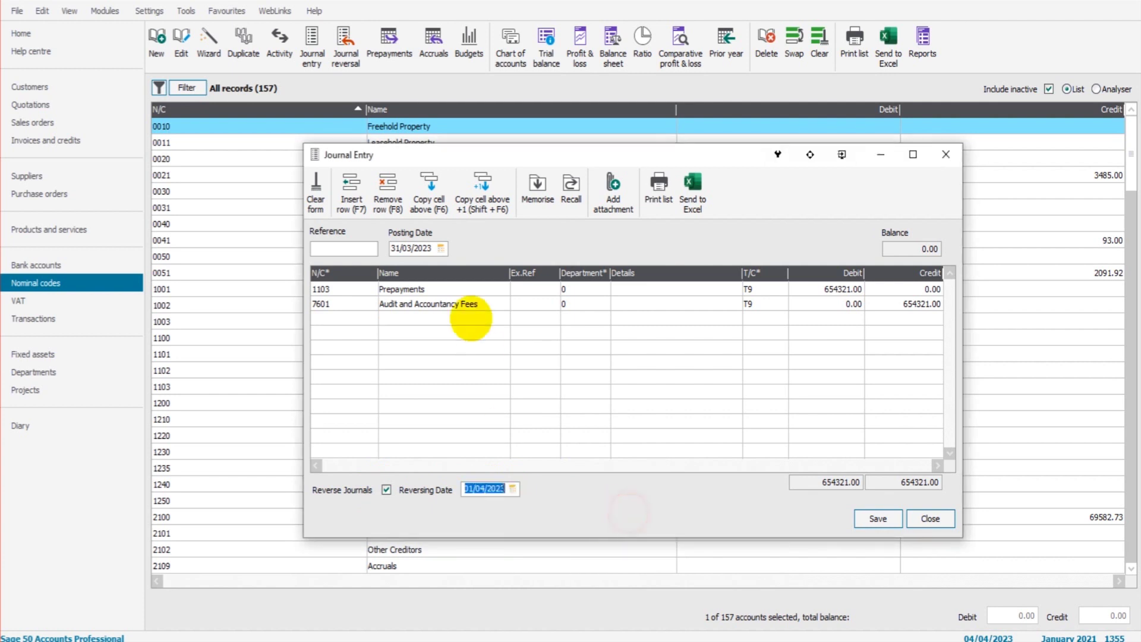
pyautogui.click(414, 248)
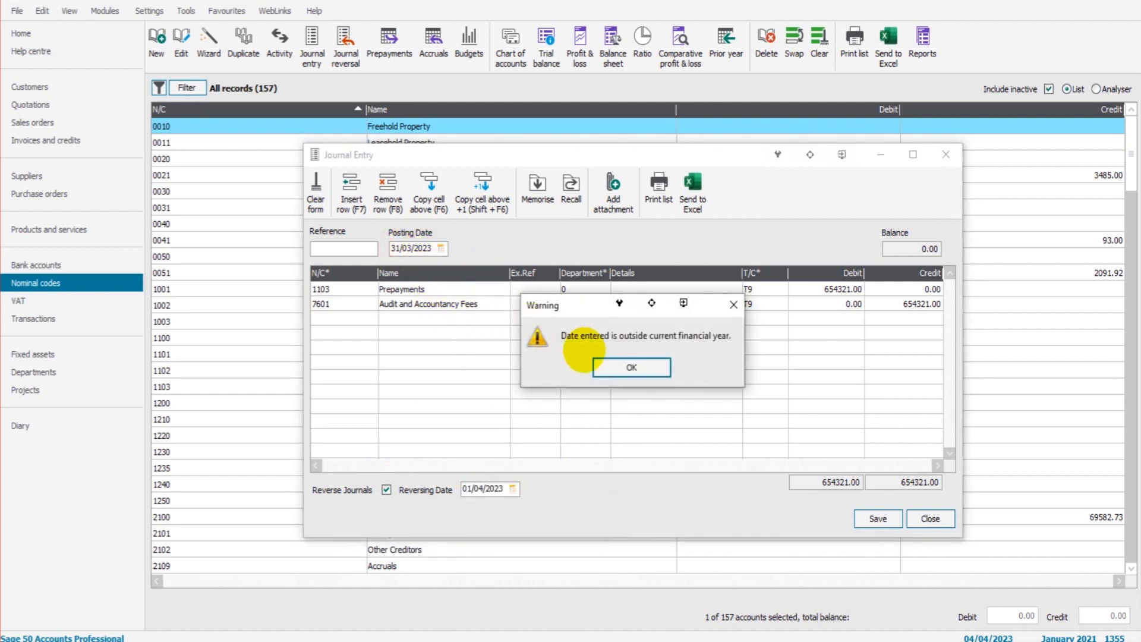
pyautogui.click(612, 364)
pyautogui.click(487, 489)
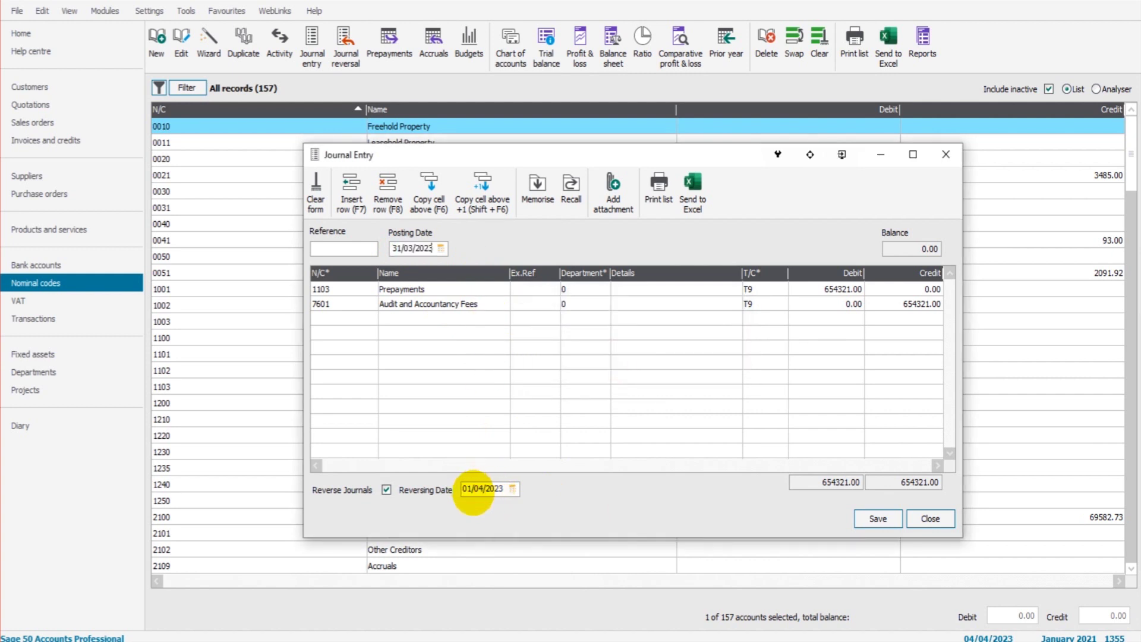
# - Save the journal despite the out-of-year warning and close the form
pyautogui.click(863, 517)
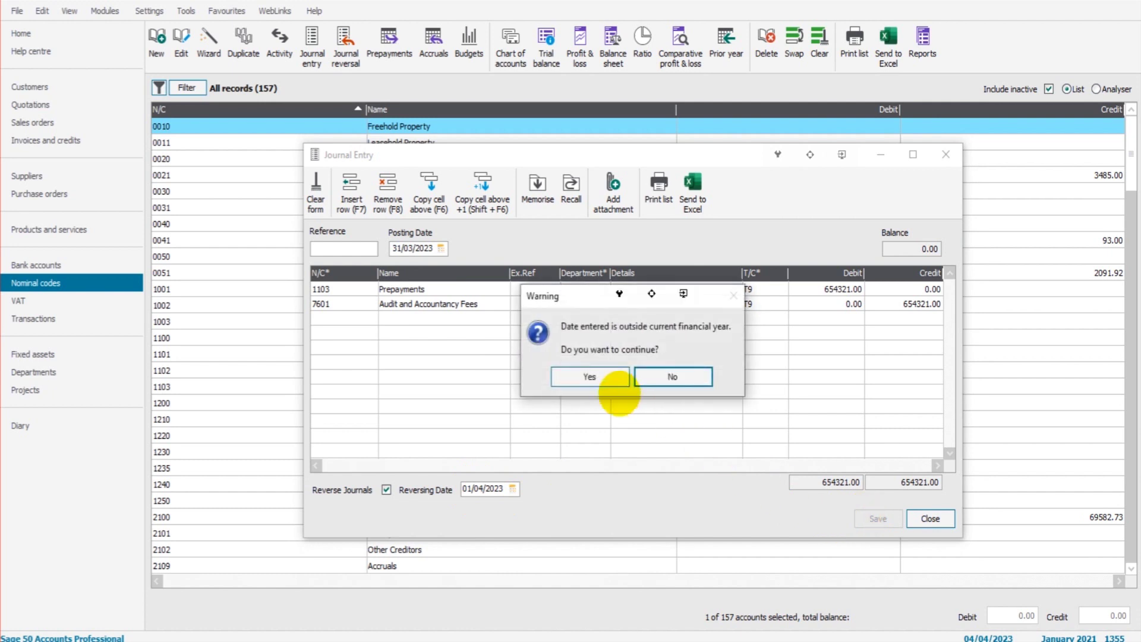
pyautogui.click(593, 376)
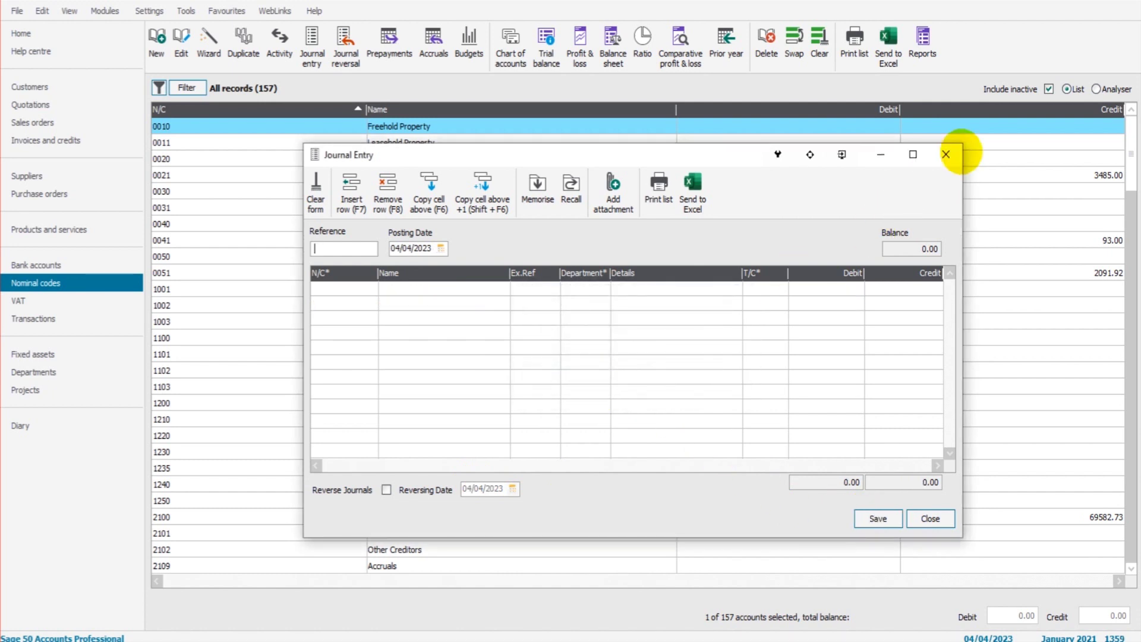
pyautogui.click(946, 154)
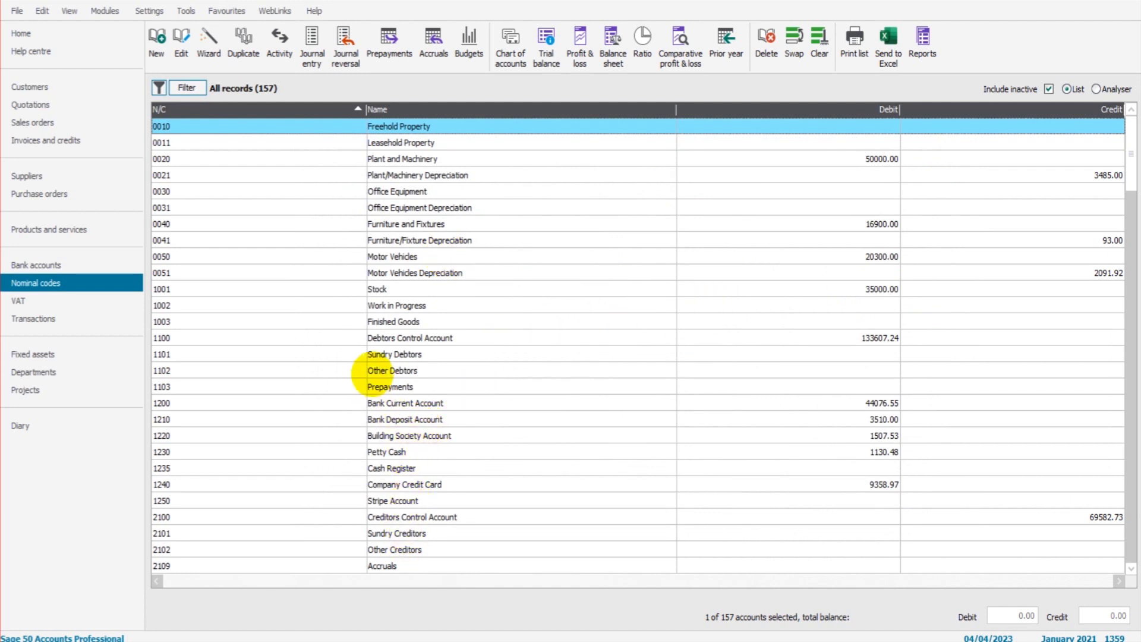
pyautogui.click(393, 386)
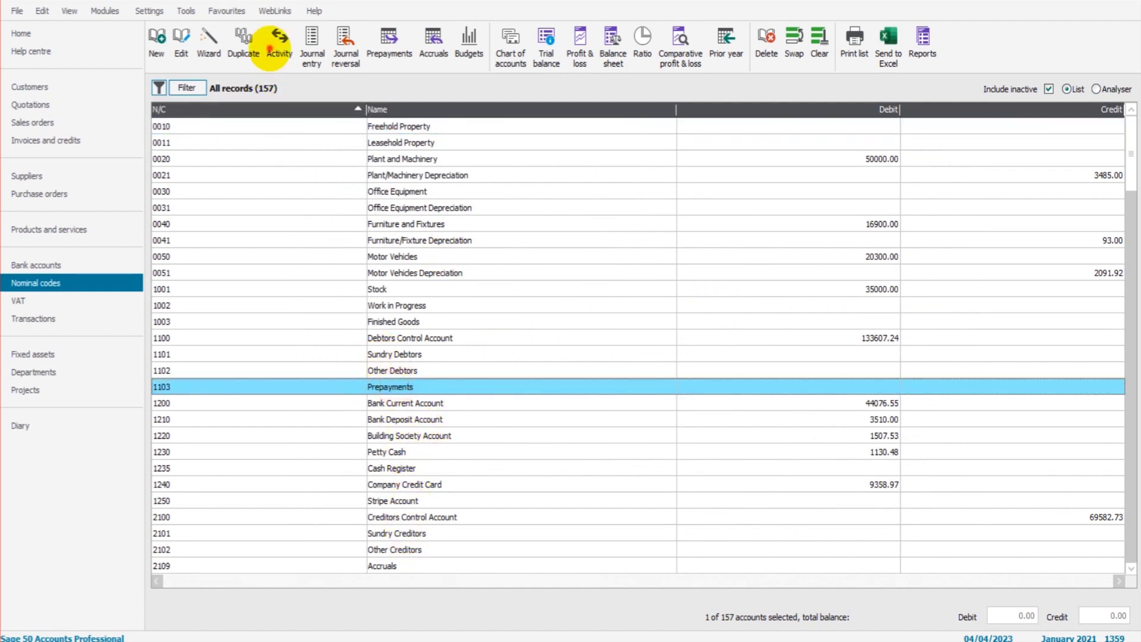
pyautogui.click(280, 44)
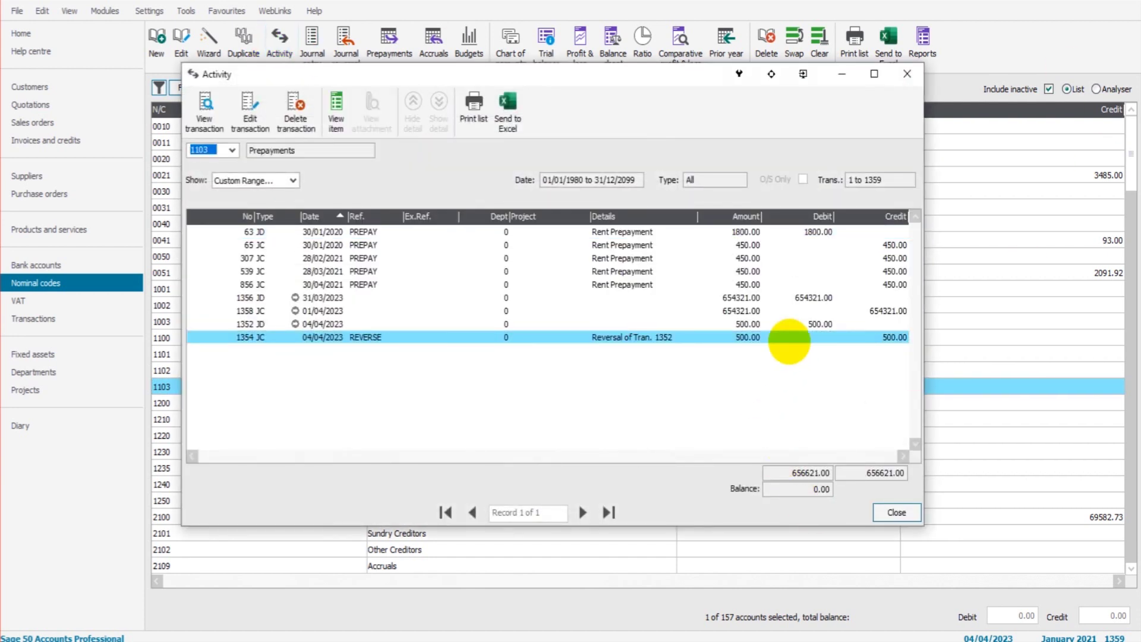
pyautogui.click(743, 298)
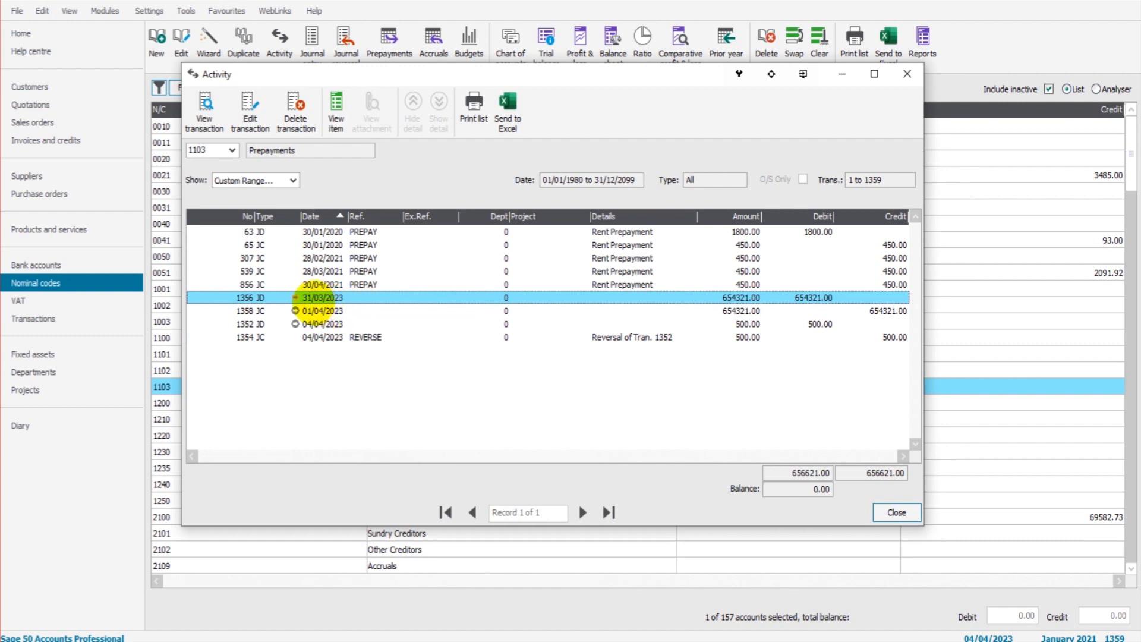
pyautogui.click(320, 310)
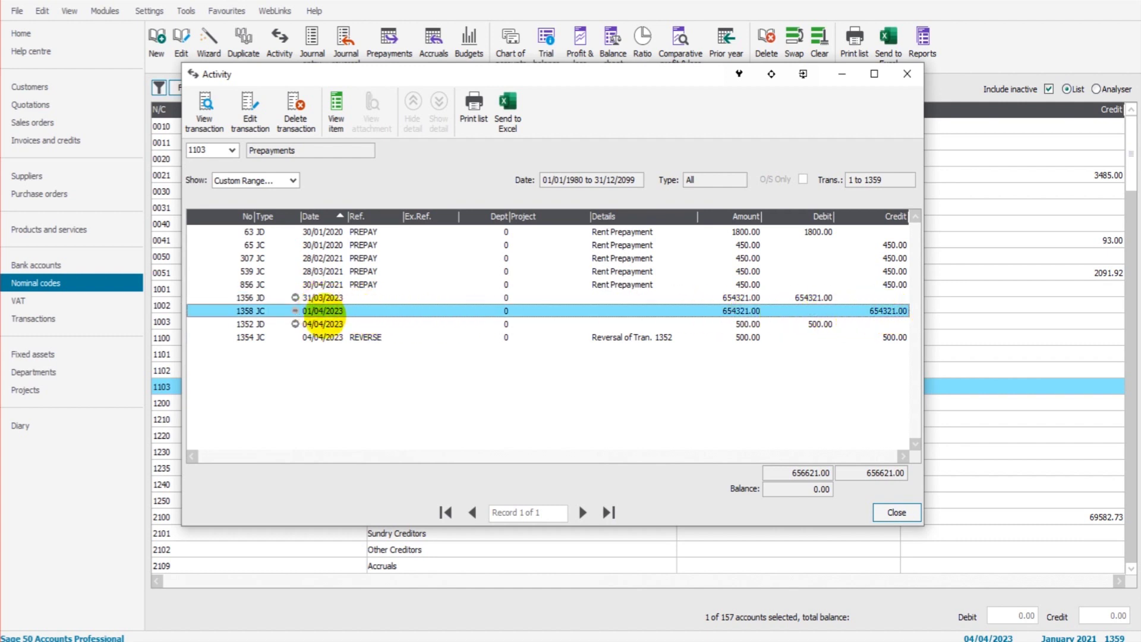
pyautogui.click(907, 74)
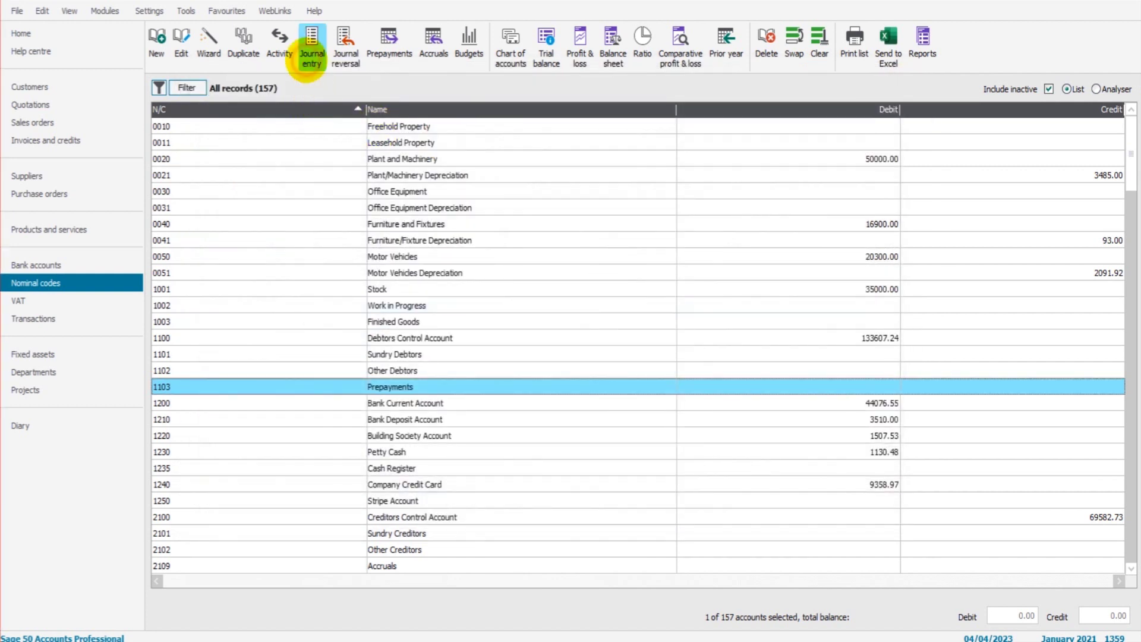
# - Discard an empty journal and start a new one from 0050 Motor Vehicles
pyautogui.click(311, 57)
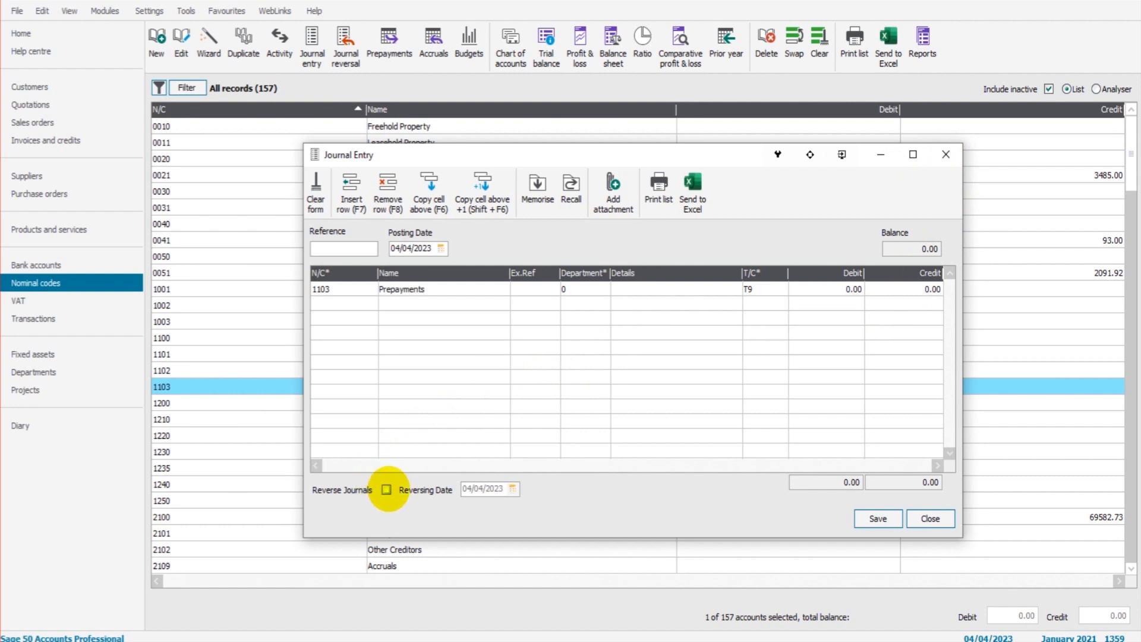
pyautogui.click(946, 154)
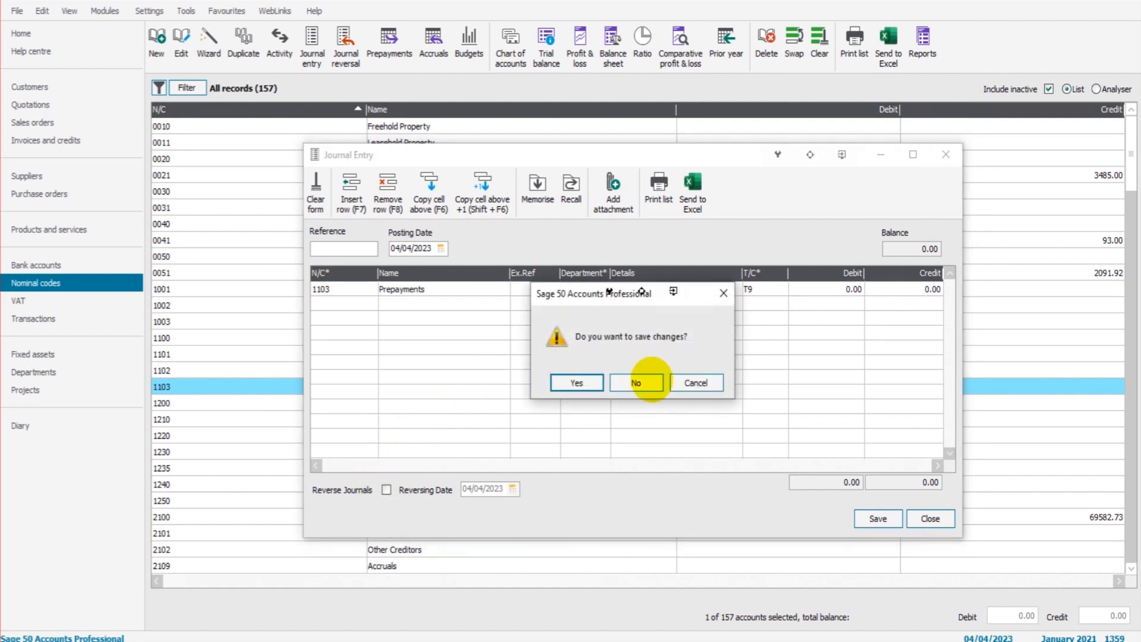
pyautogui.click(641, 382)
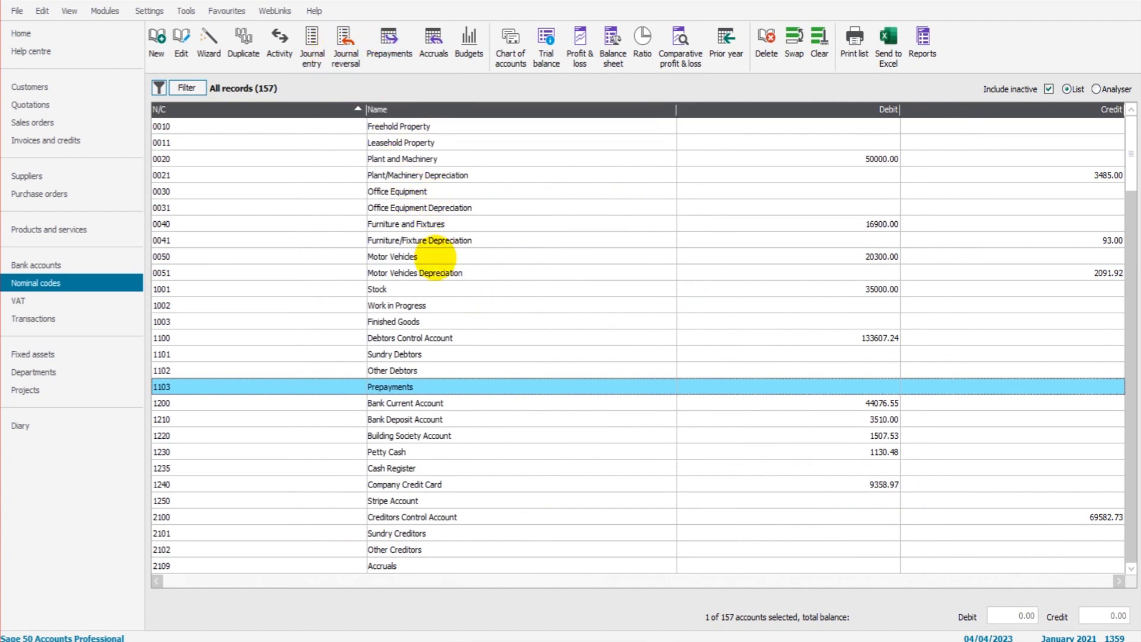
pyautogui.click(437, 258)
pyautogui.click(405, 290)
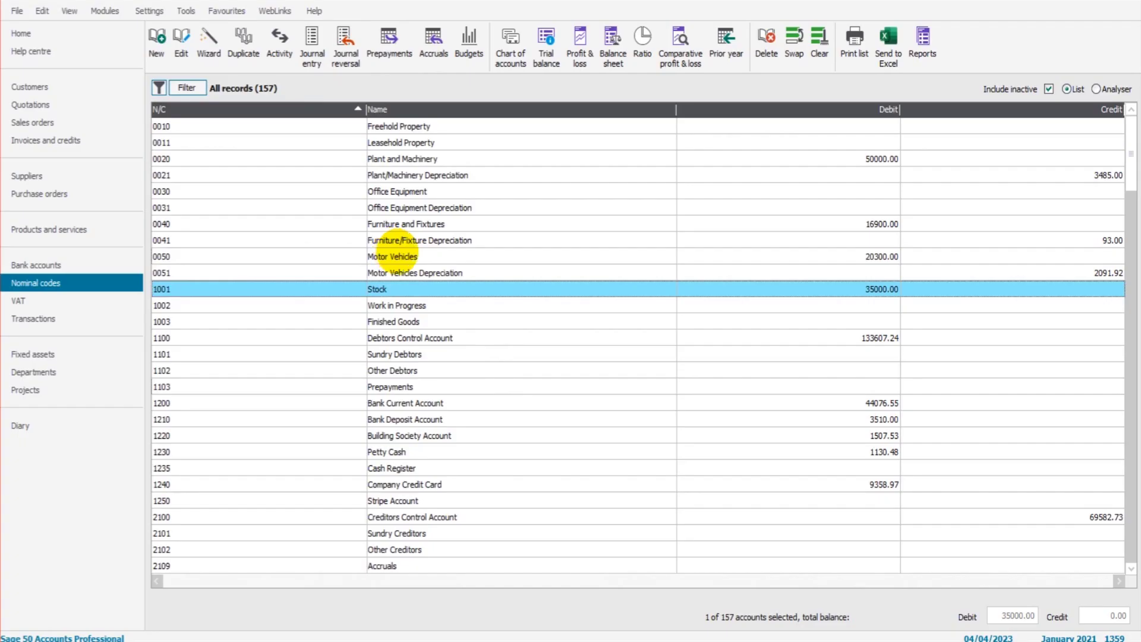
pyautogui.click(394, 256)
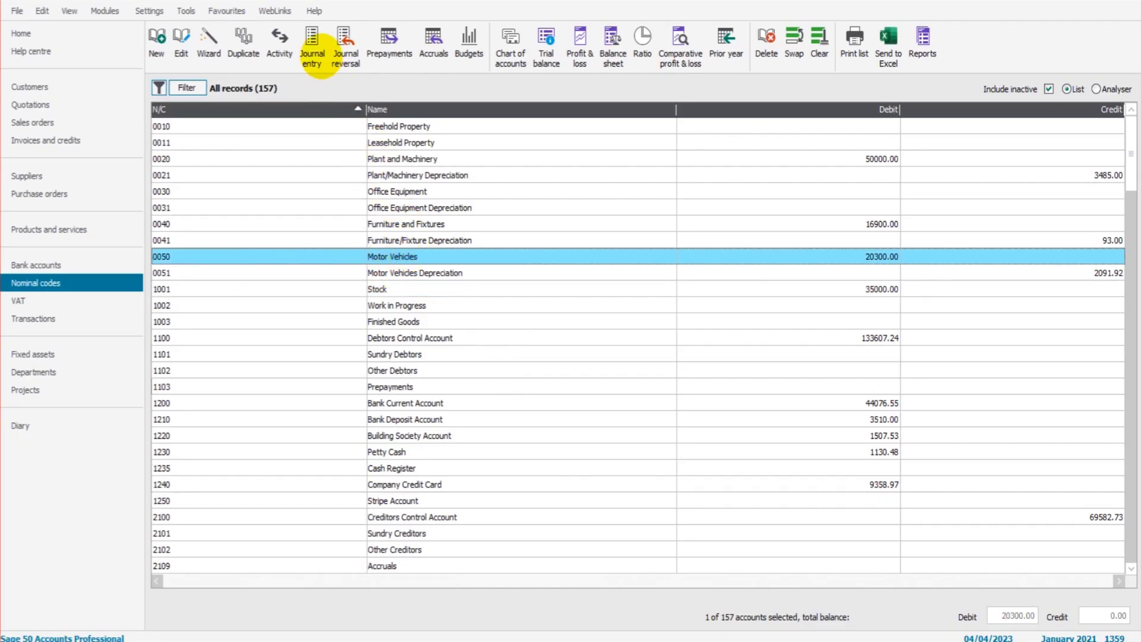
pyautogui.click(315, 54)
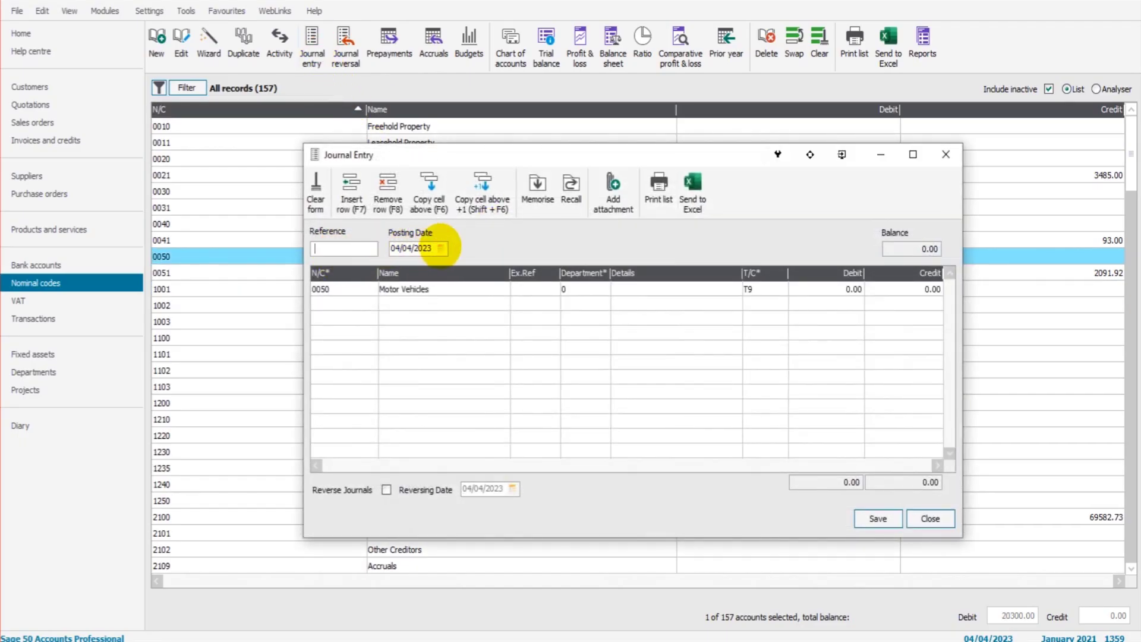
# - Date the journal 31/03/2023 and debit 0050 Motor Vehicles 500.00
pyautogui.click(440, 248)
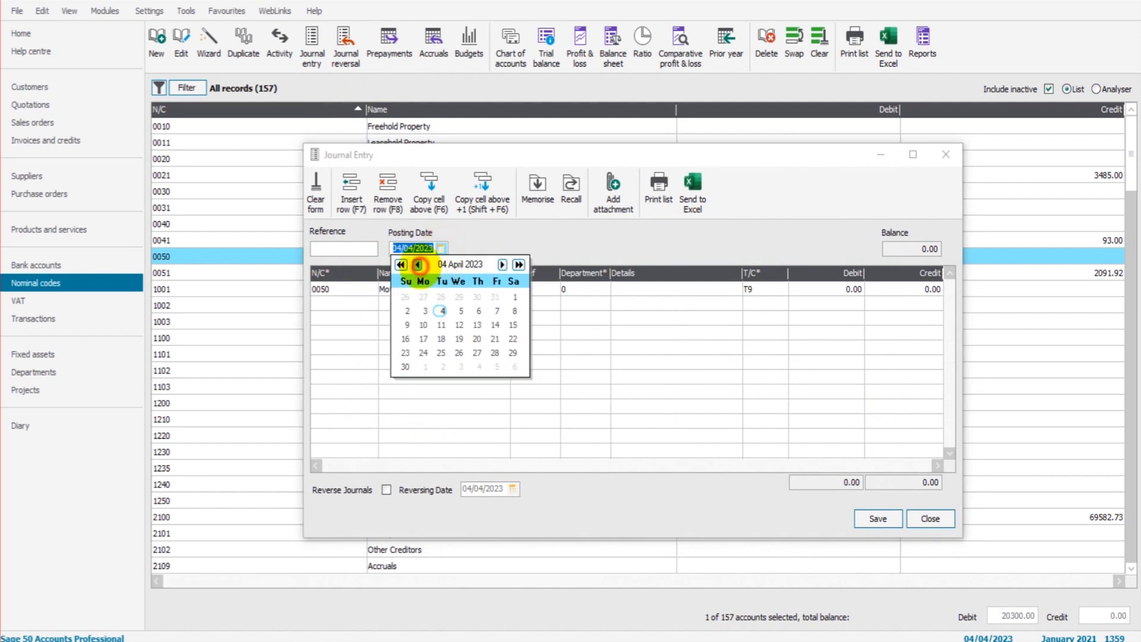
pyautogui.click(419, 264)
pyautogui.click(497, 352)
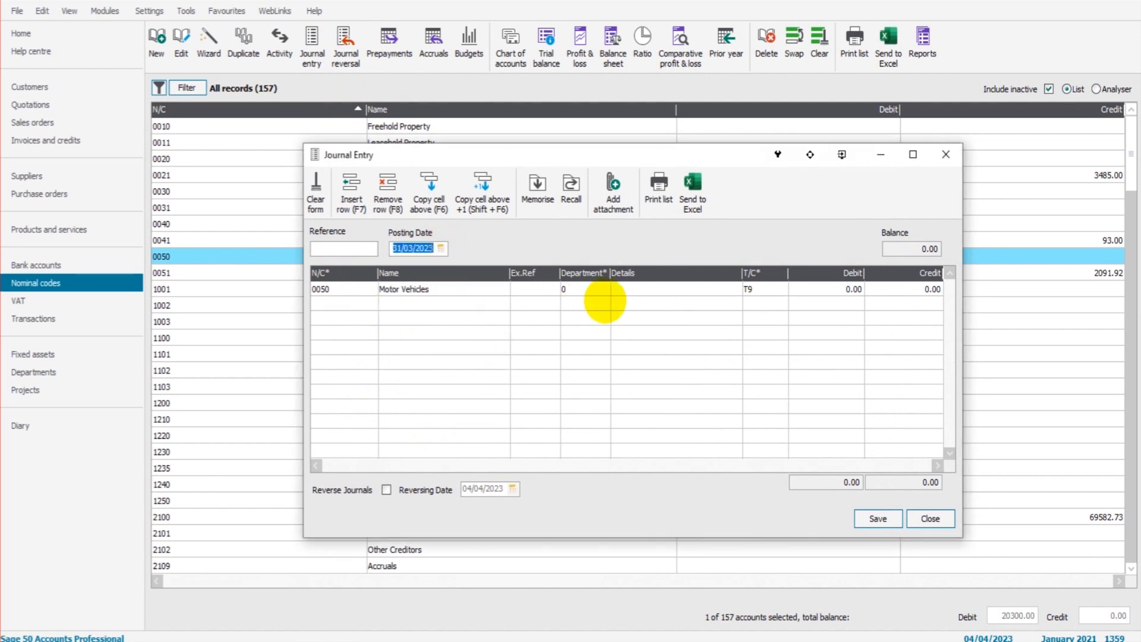
pyautogui.click(847, 289)
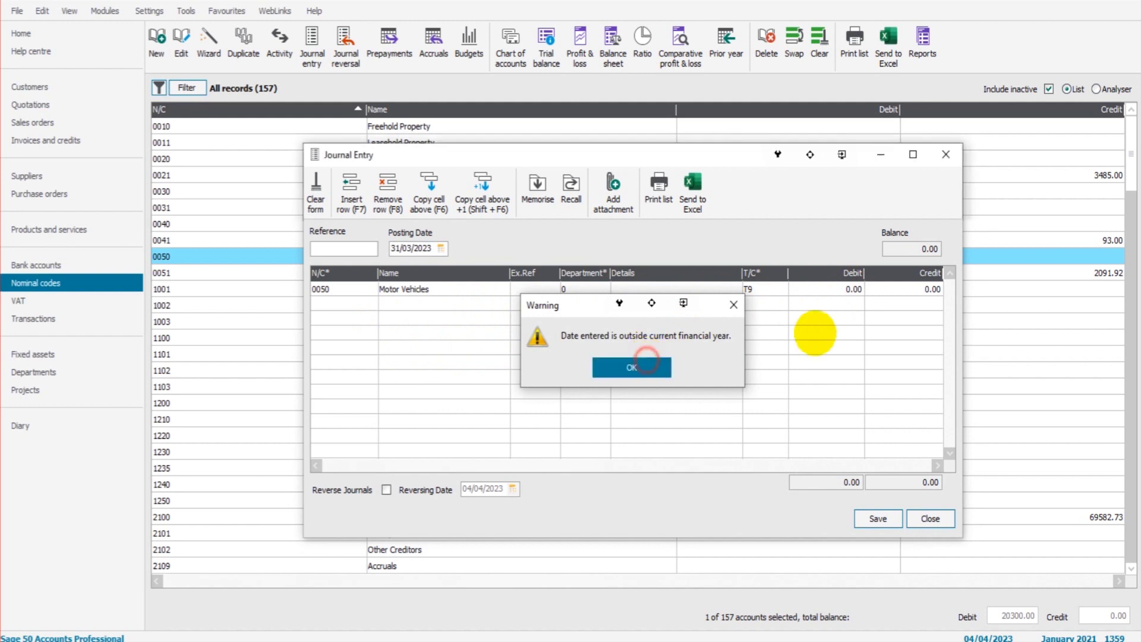
pyautogui.press('Return')
pyautogui.click(818, 289)
pyautogui.write('500')
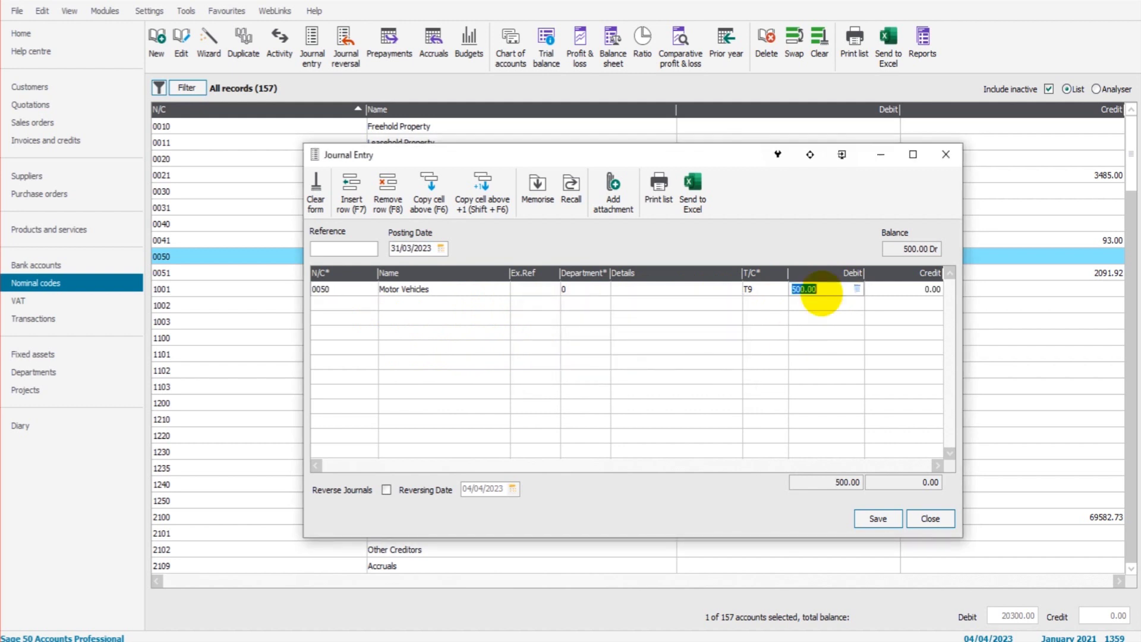
pyautogui.press('Tab')
pyautogui.press('Tab')
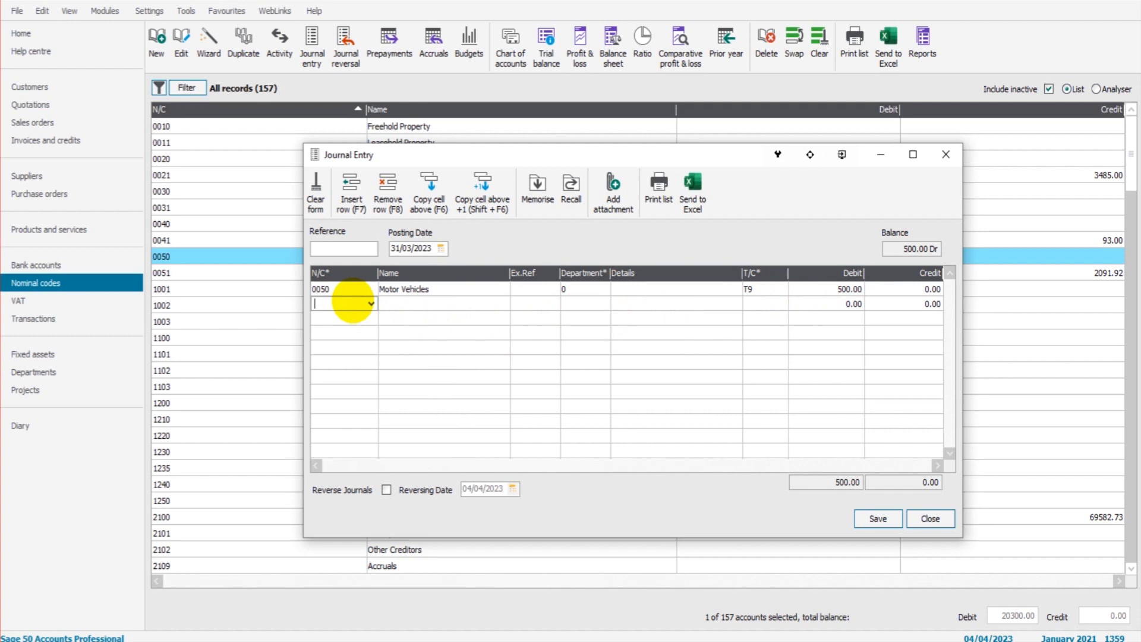
# - Credit 0051 Motor Vehicles Depreciation 500.00, then save the journal and close the form
pyautogui.click(353, 300)
pyautogui.write('0051')
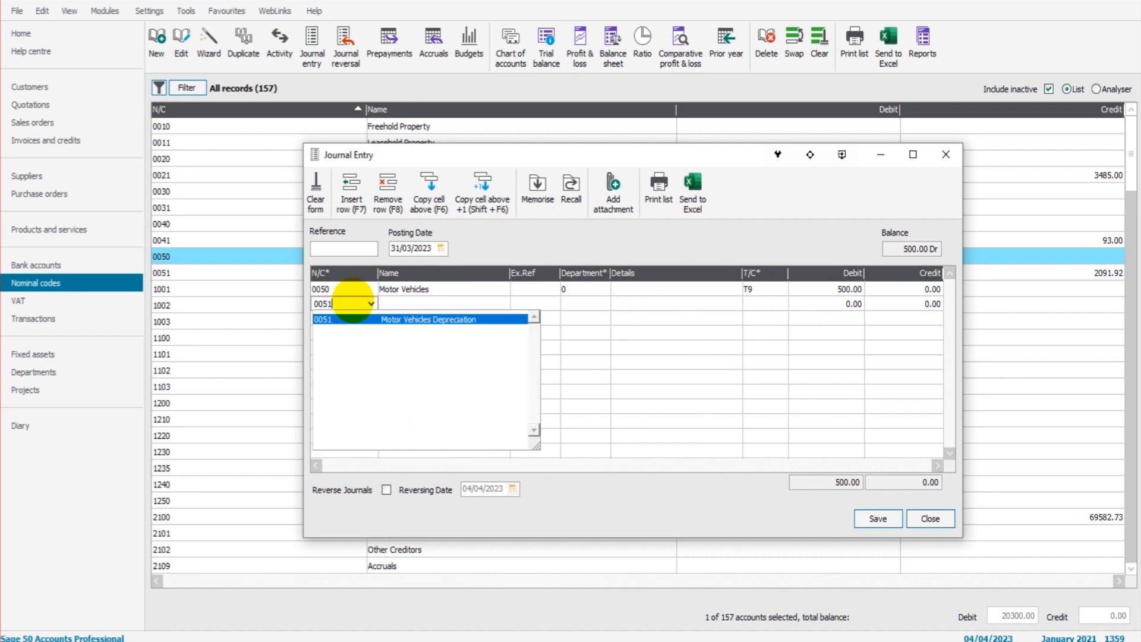
pyautogui.click(425, 320)
pyautogui.press('Tab')
pyautogui.press('Tab')
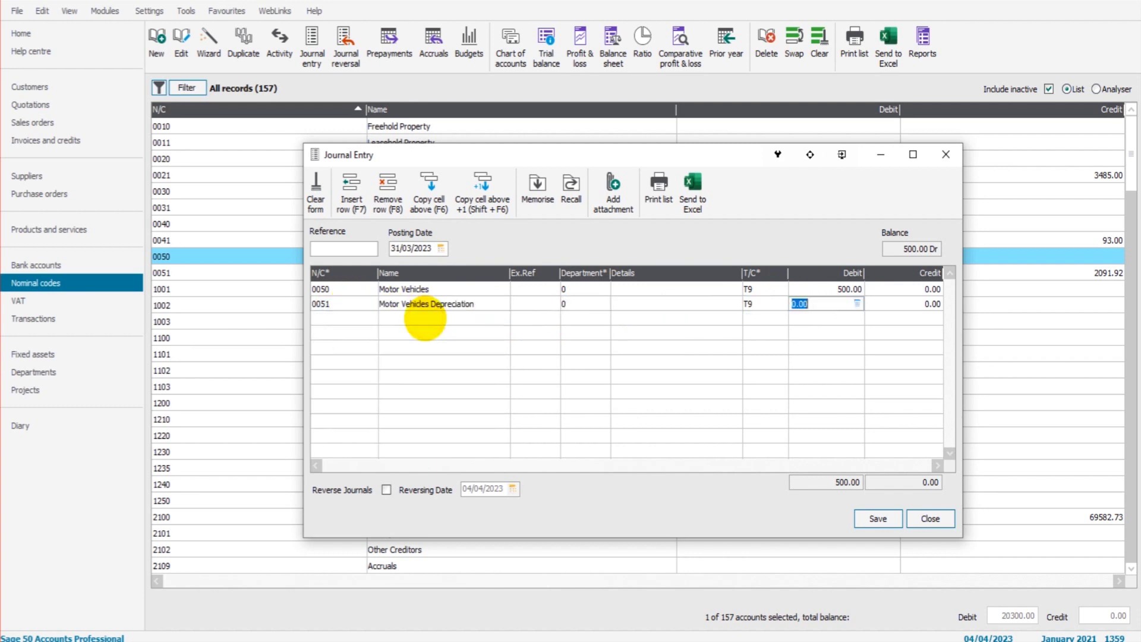
pyautogui.press('Tab')
pyautogui.write('500')
pyautogui.press('Tab')
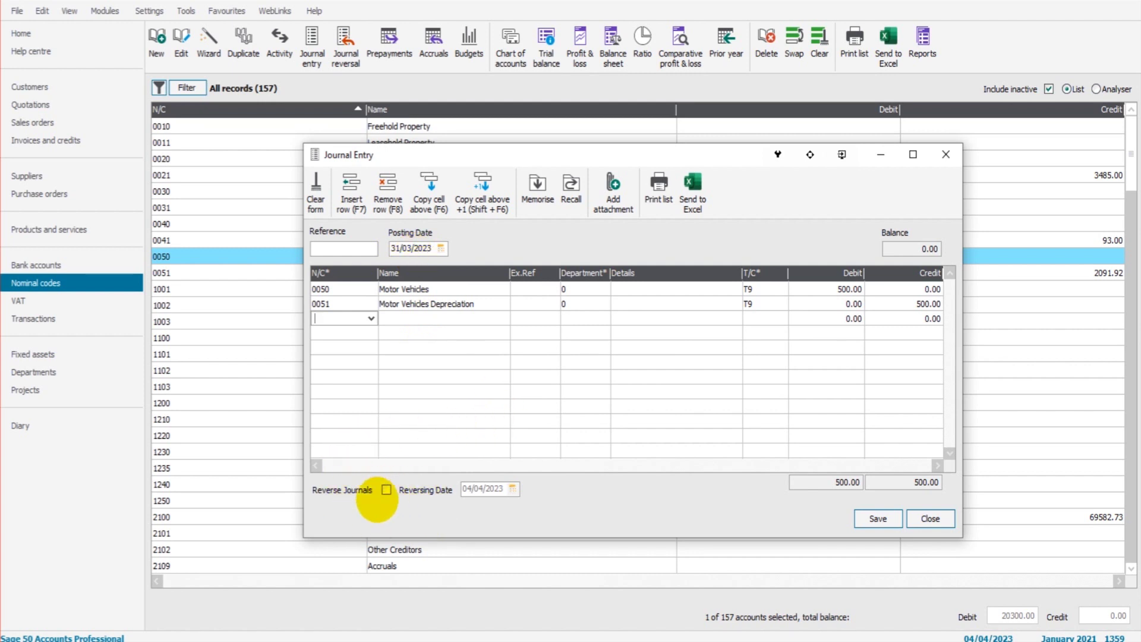
pyautogui.click(884, 521)
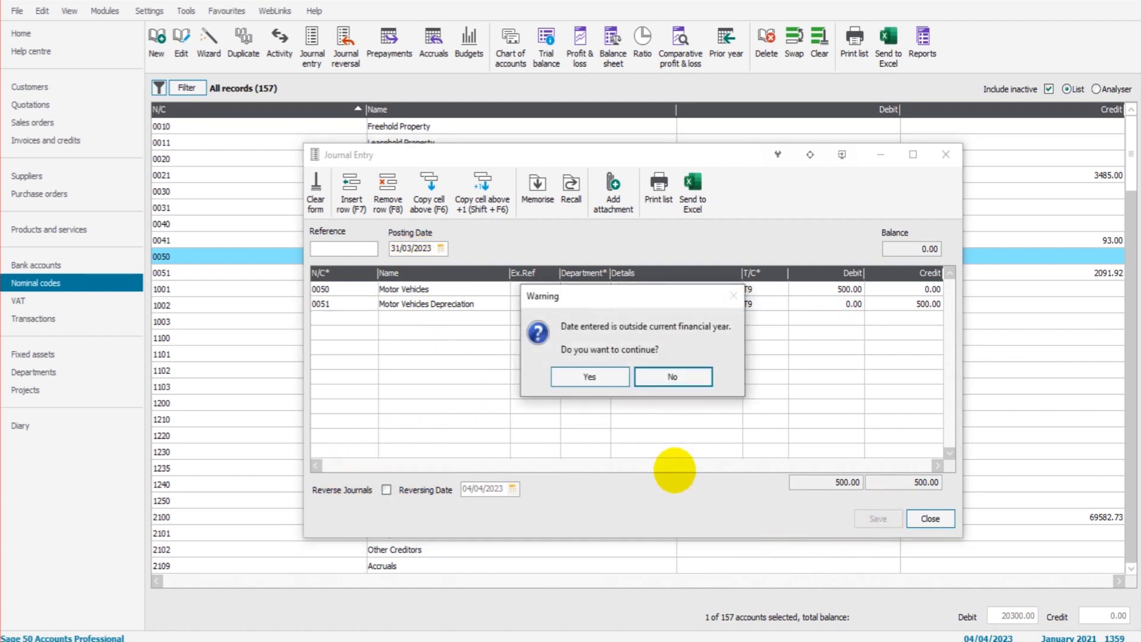
pyautogui.click(585, 384)
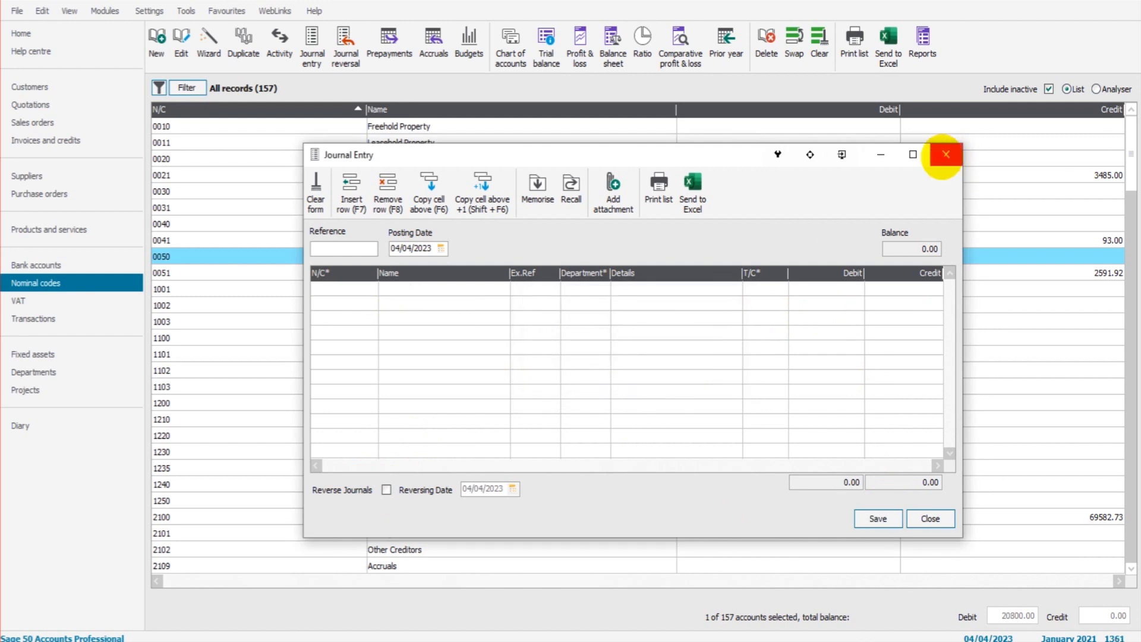
pyautogui.click(945, 154)
# - Check Motor Vehicles at 20800.00, then select 0050 and 0051 together in the nominal list
pyautogui.click(702, 285)
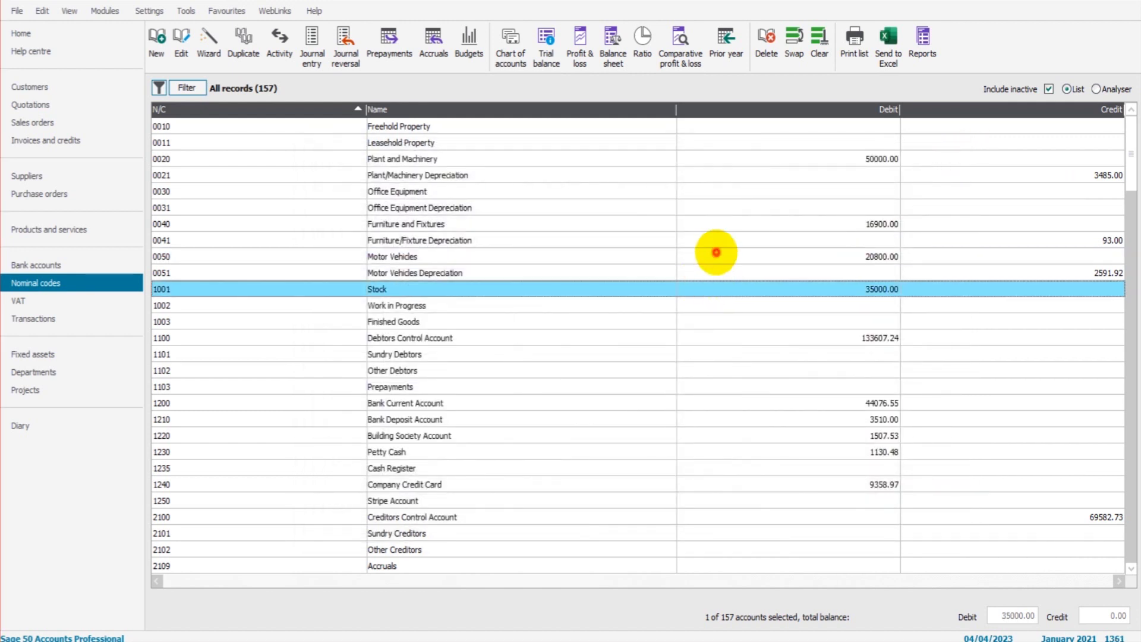
pyautogui.click(716, 252)
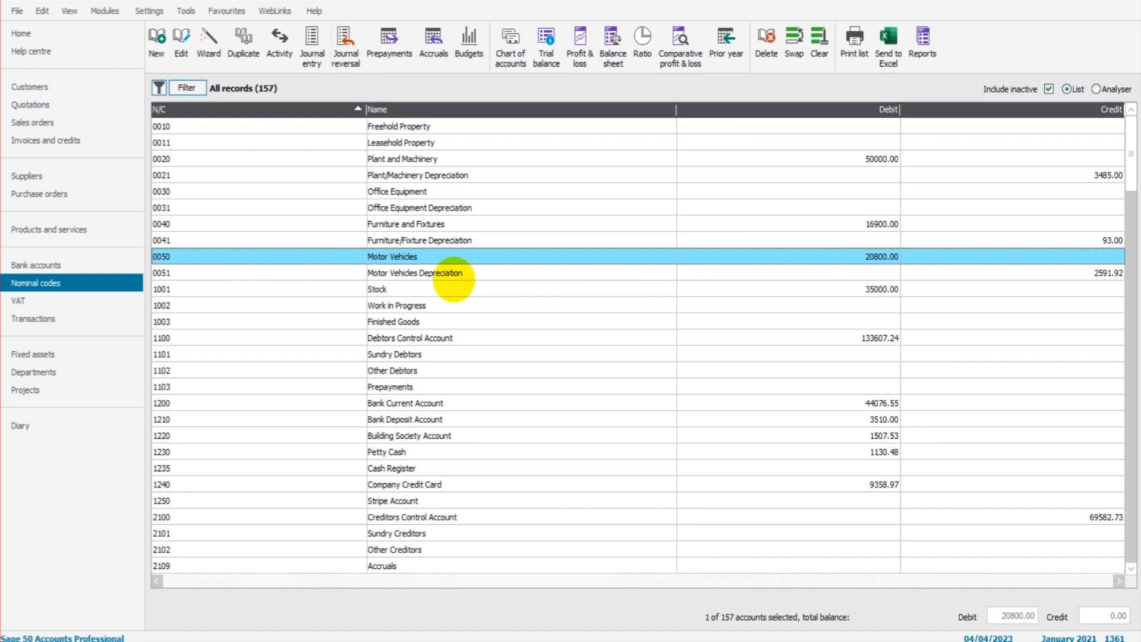
pyautogui.keyDown('ctrl'); pyautogui.click(486, 277); pyautogui.keyUp('ctrl')
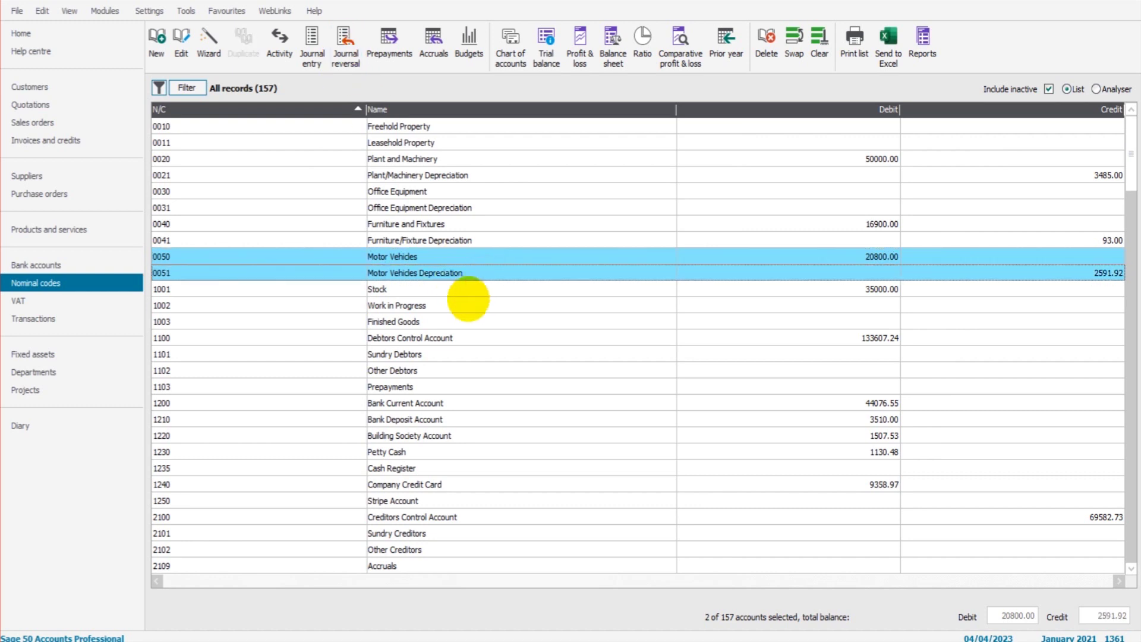
pyautogui.keyDown('ctrl'); pyautogui.click(446, 389); pyautogui.keyUp('ctrl')
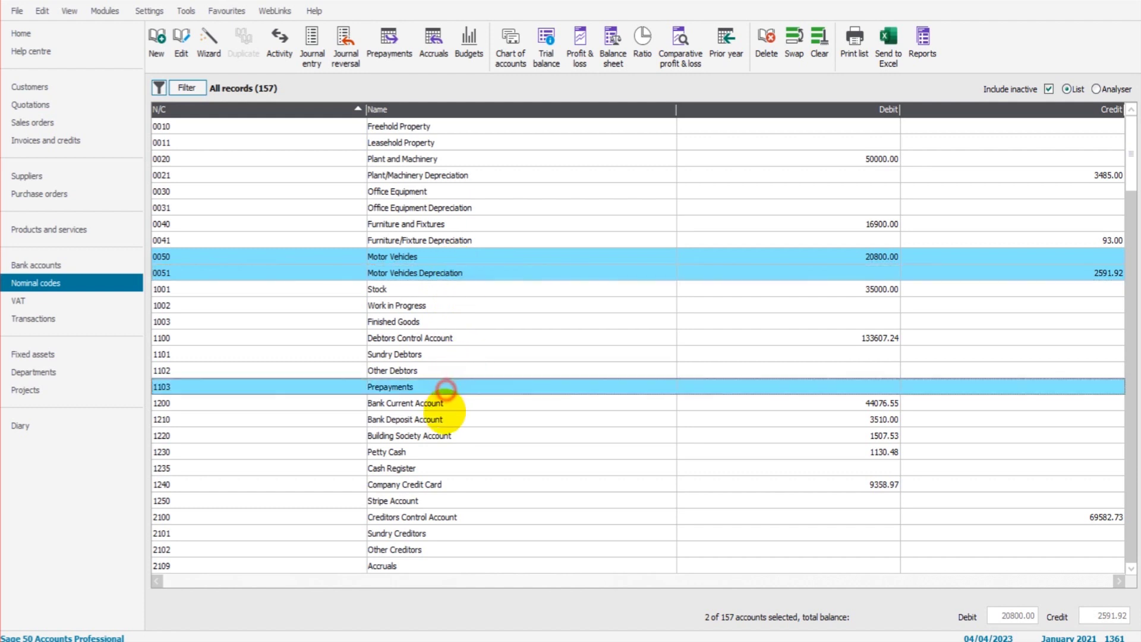
pyautogui.keyDown('ctrl'); pyautogui.click(445, 467); pyautogui.keyUp('ctrl')
pyautogui.click(465, 319)
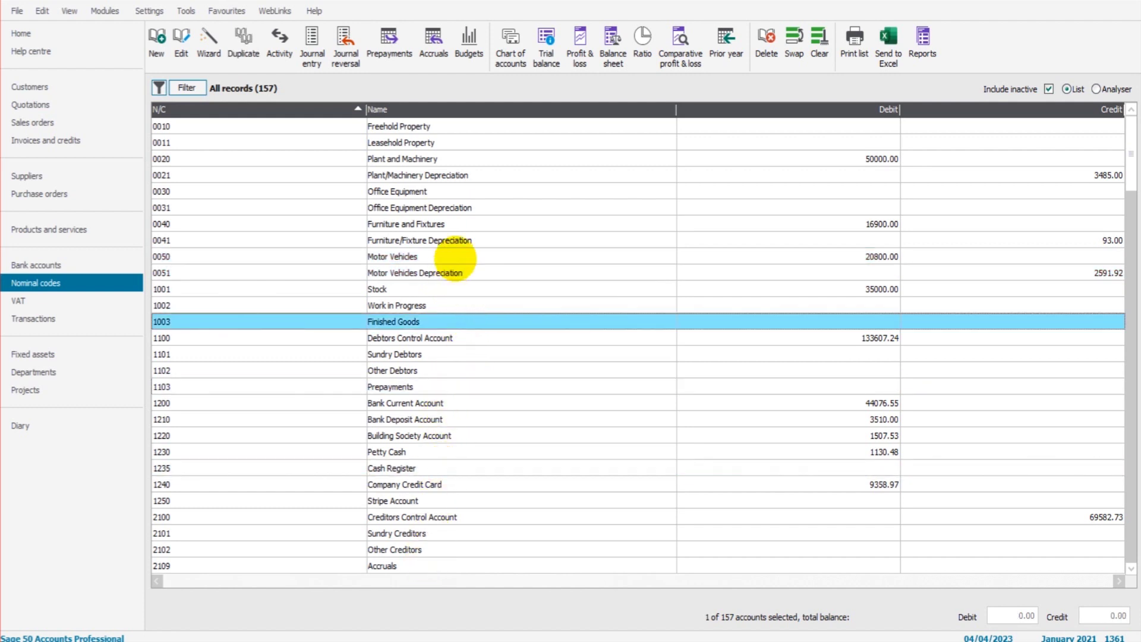
pyautogui.click(454, 256)
pyautogui.keyDown('ctrl'); pyautogui.click(455, 273); pyautogui.keyUp('ctrl')
# - List journals in Journal Reversal, select 1352 and 1353, then close without reversing
pyautogui.click(342, 57)
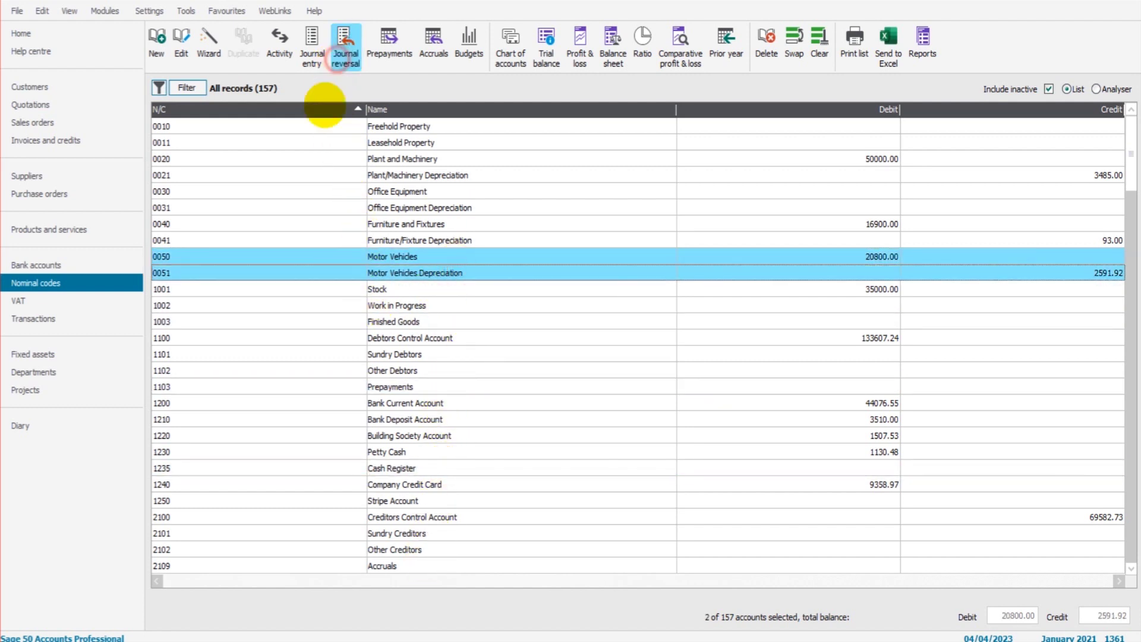
pyautogui.click(579, 404)
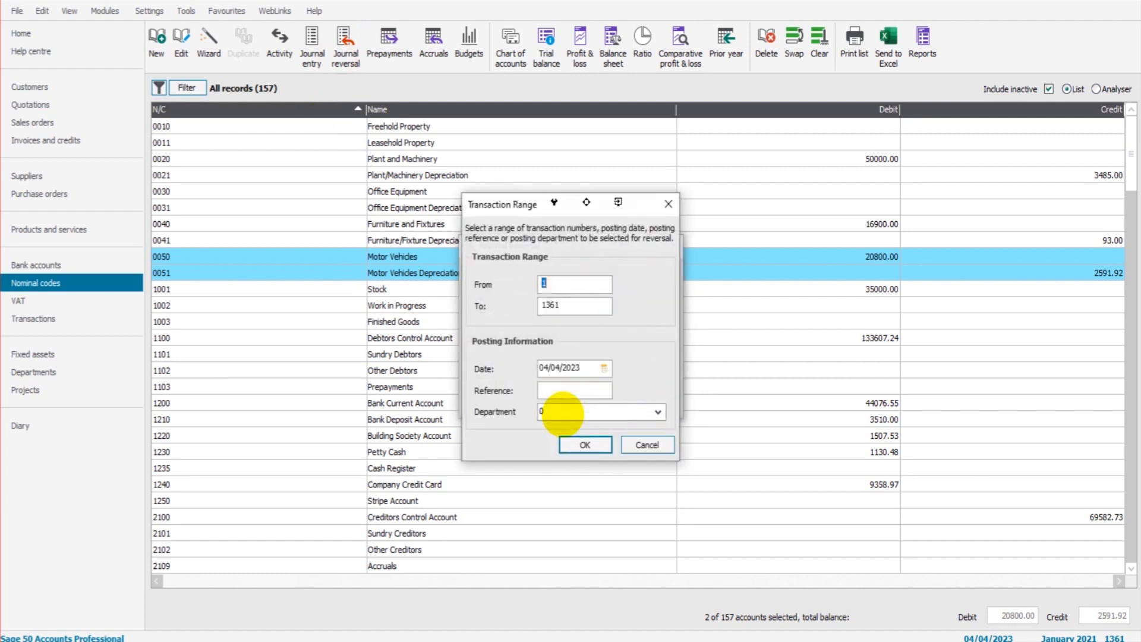
pyautogui.click(580, 440)
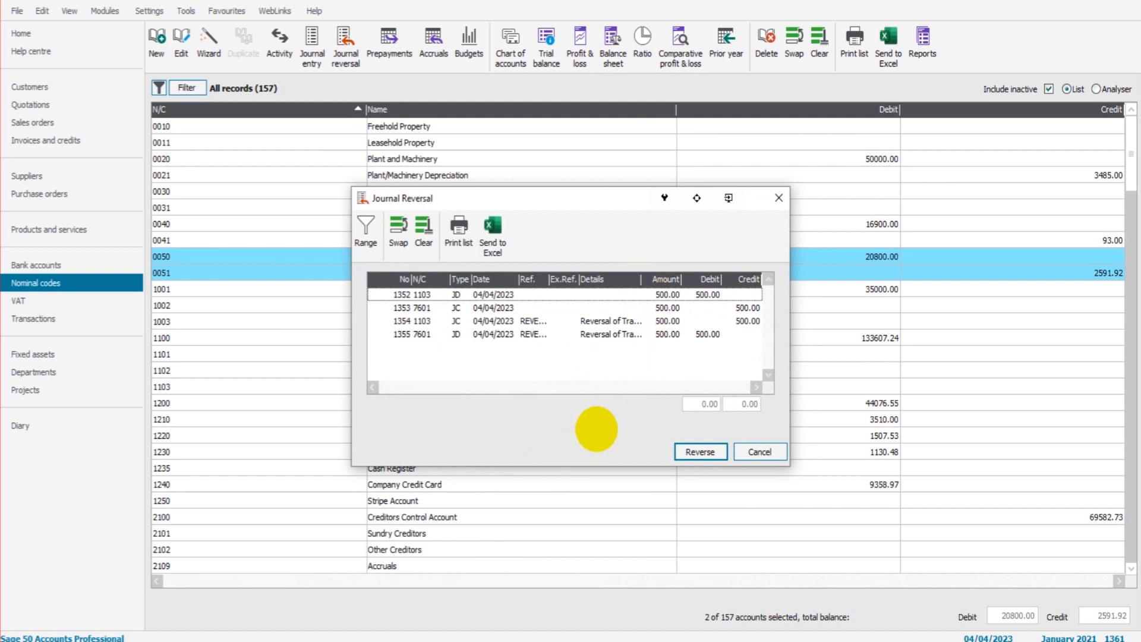
pyautogui.click(637, 295)
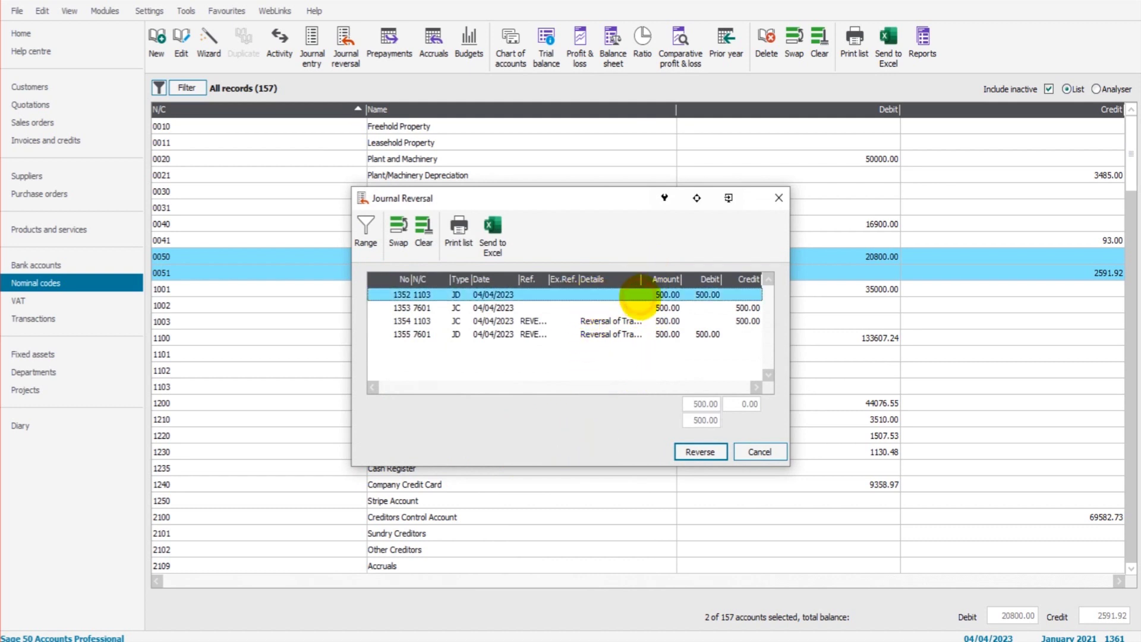
pyautogui.click(640, 308)
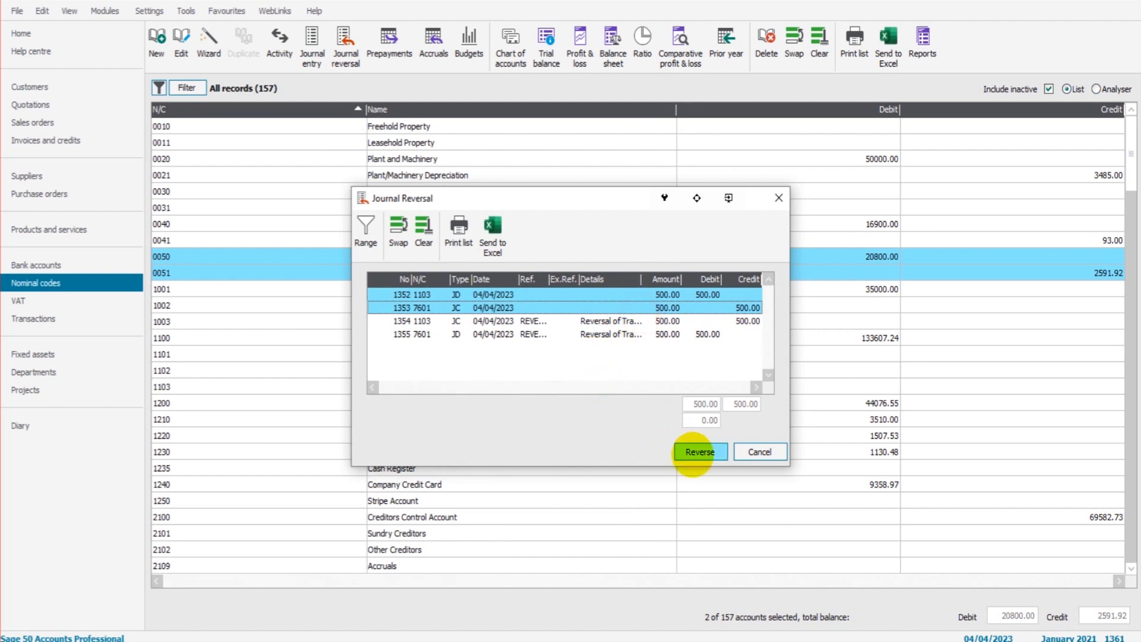
pyautogui.click(779, 198)
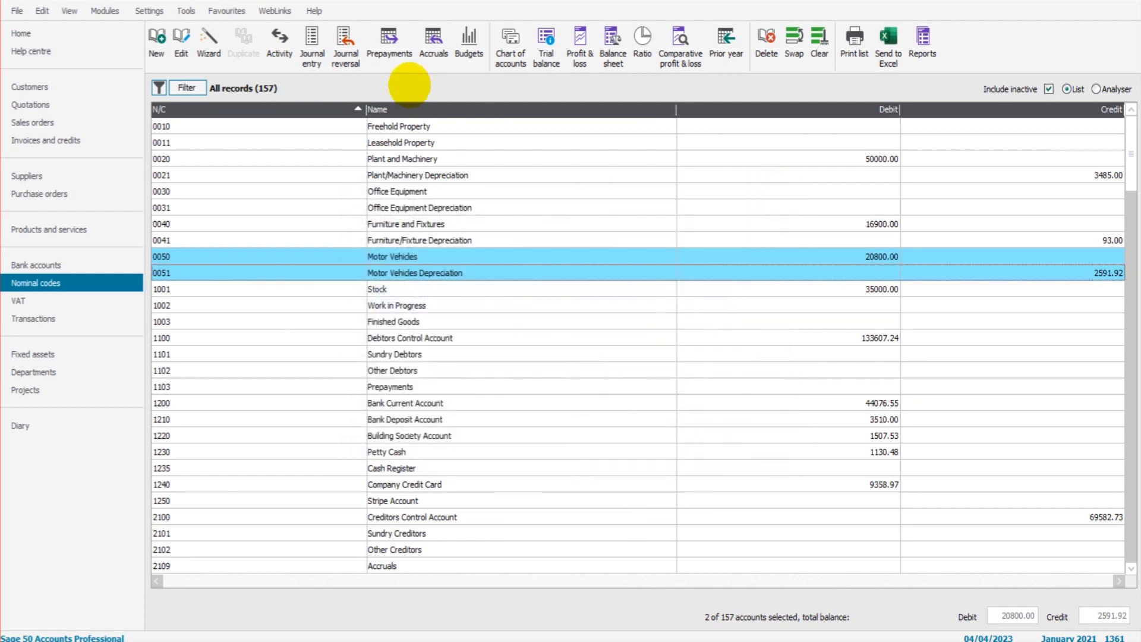
# - Run Journal Reversal dated 01/04/2023 and reverse the 500.00 Accruals journals 1350 and 1351
pyautogui.click(347, 45)
pyautogui.click(585, 404)
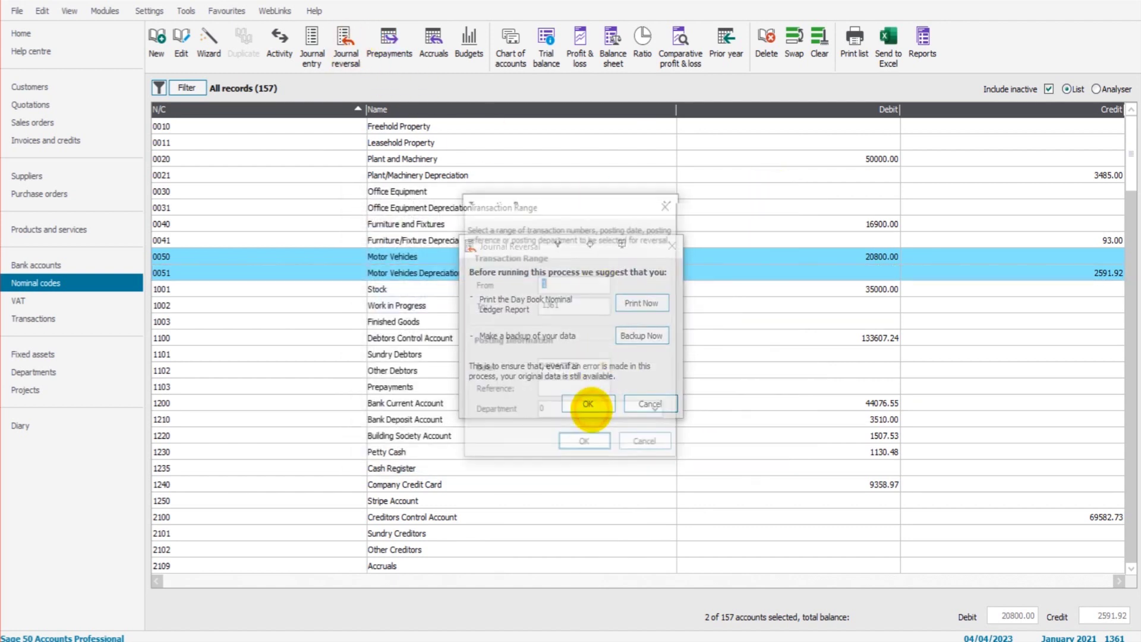
pyautogui.click(603, 367)
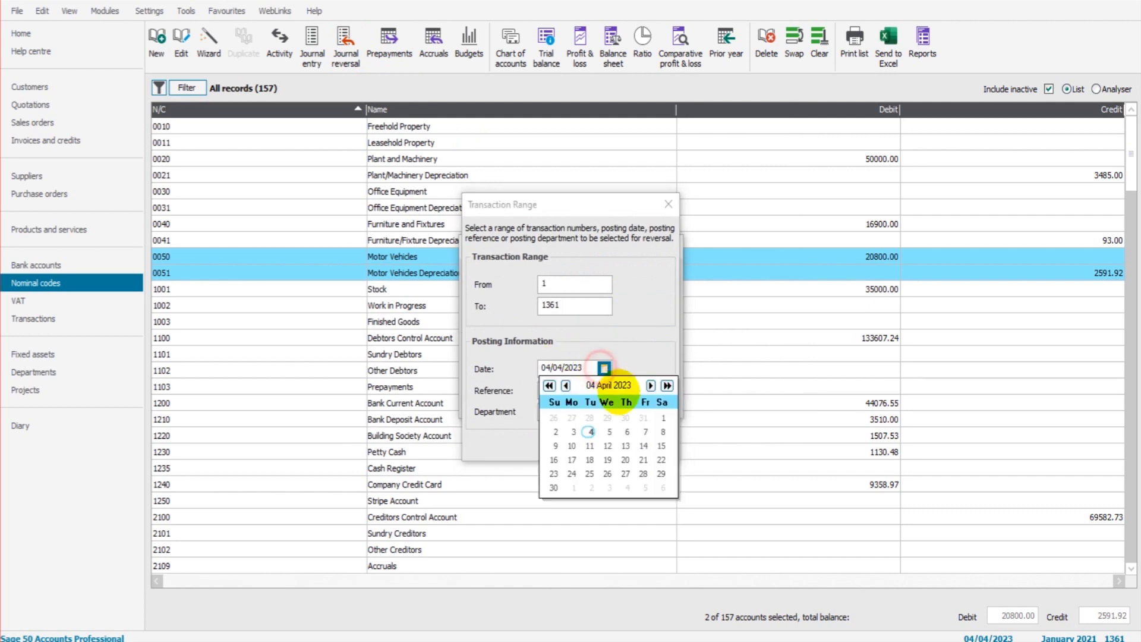
pyautogui.click(660, 418)
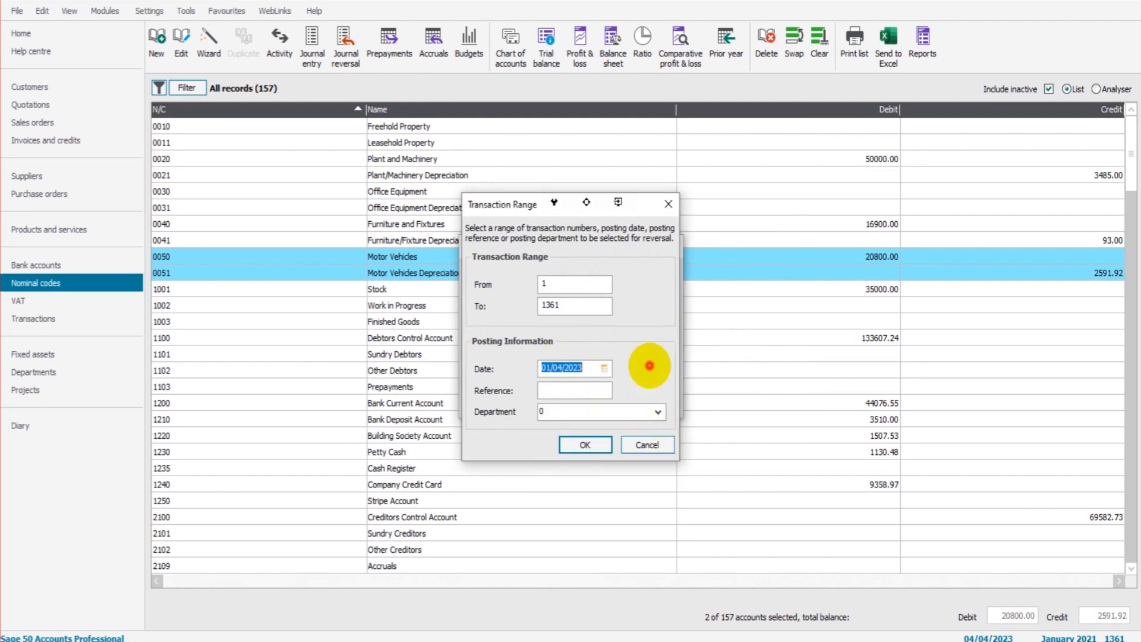
pyautogui.click(585, 444)
pyautogui.click(582, 354)
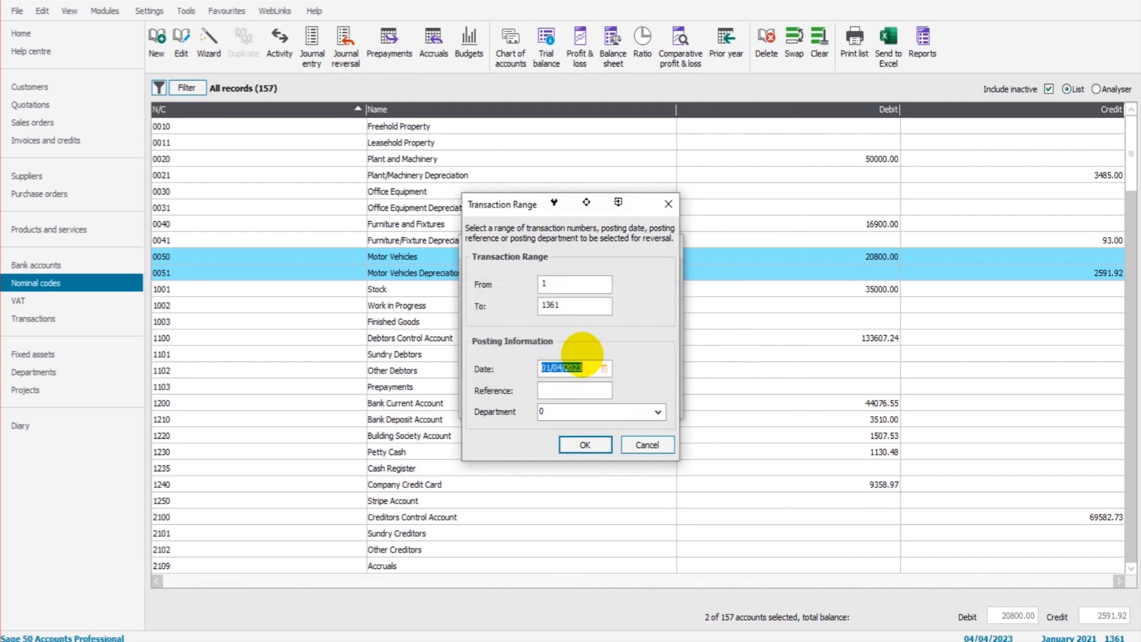
pyautogui.click(585, 444)
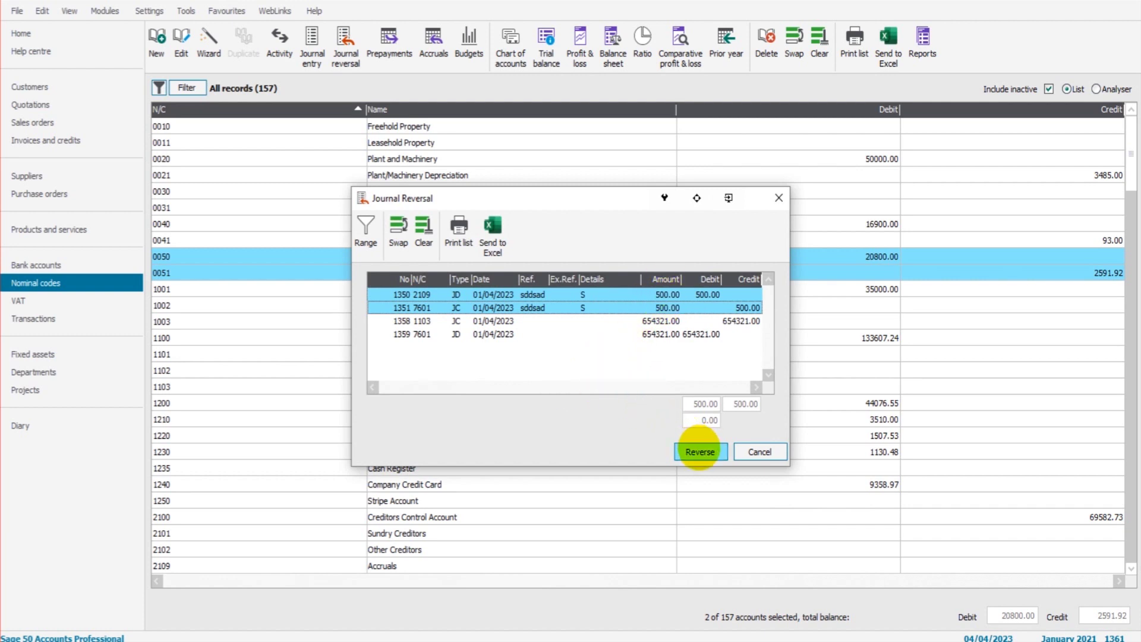
pyautogui.click(699, 451)
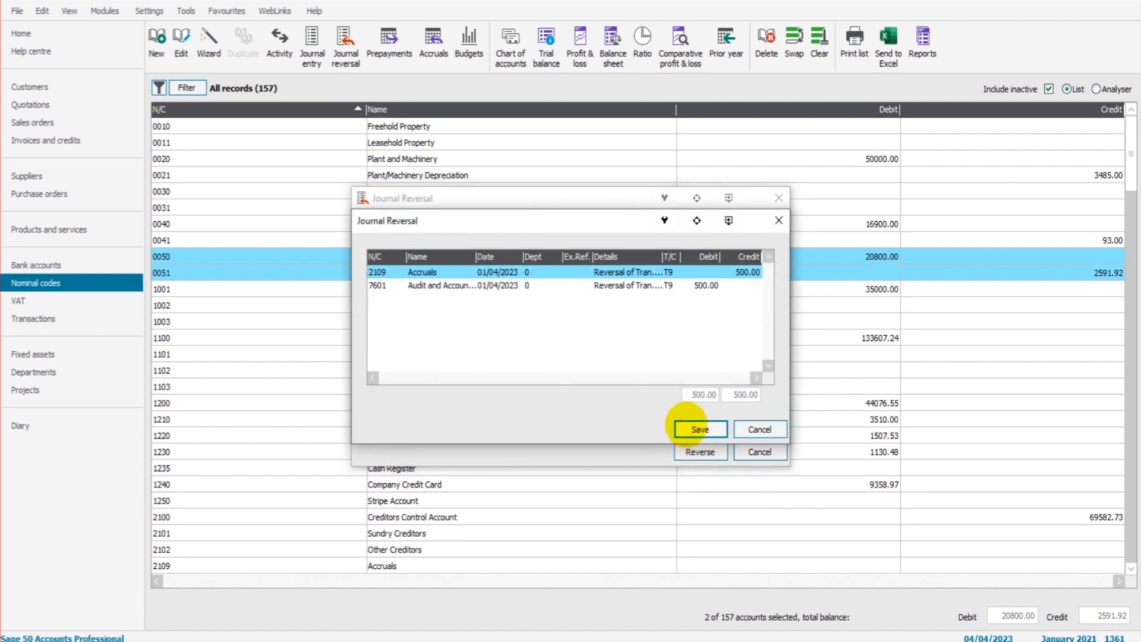
pyautogui.click(689, 429)
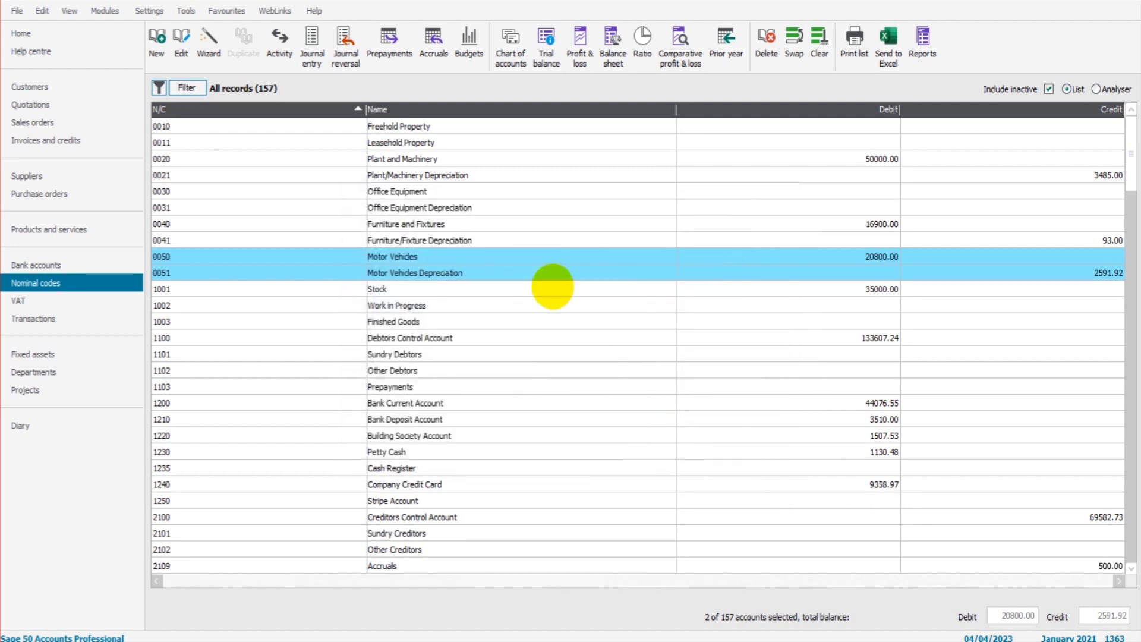
pyautogui.keyDown('ctrl'); pyautogui.click(506, 261); pyautogui.keyUp('ctrl')
pyautogui.click(506, 260)
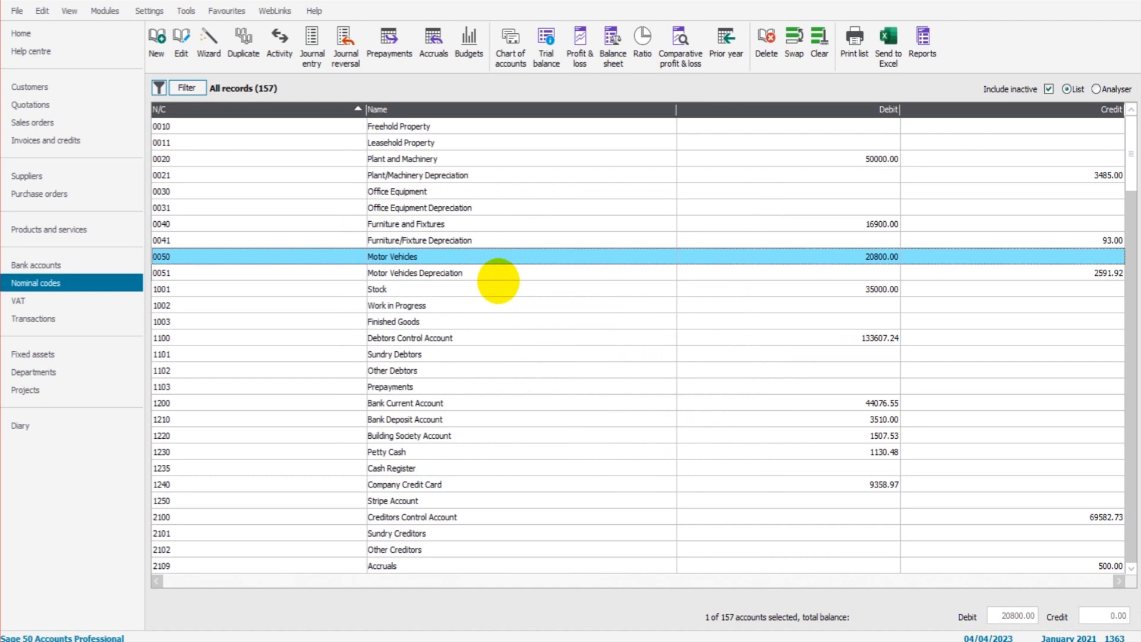
pyautogui.click(311, 52)
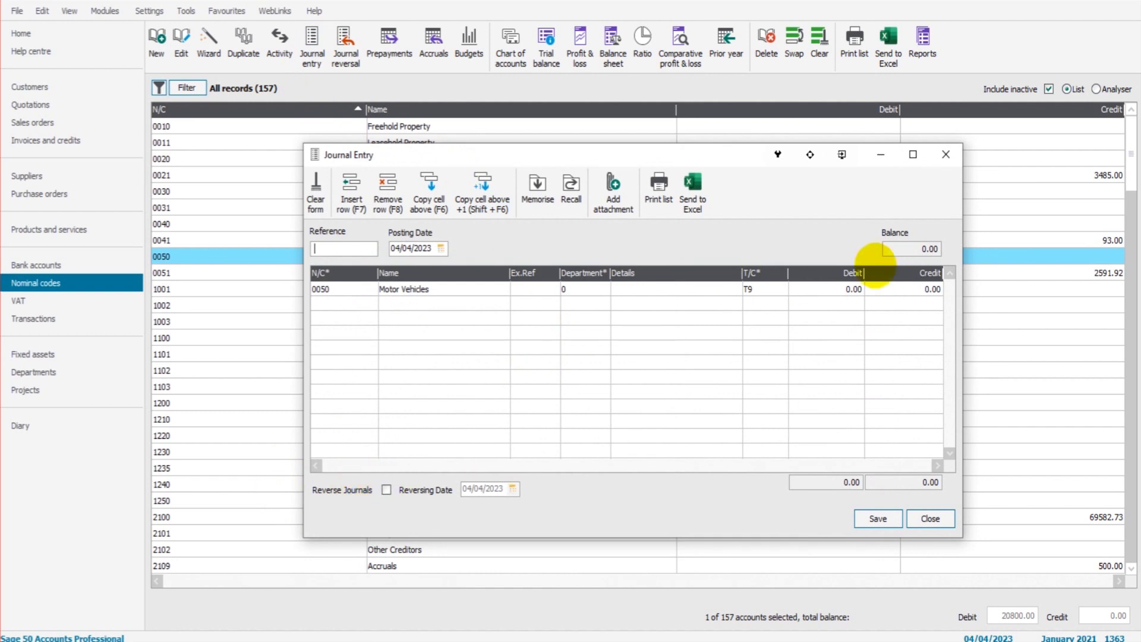
pyautogui.click(945, 154)
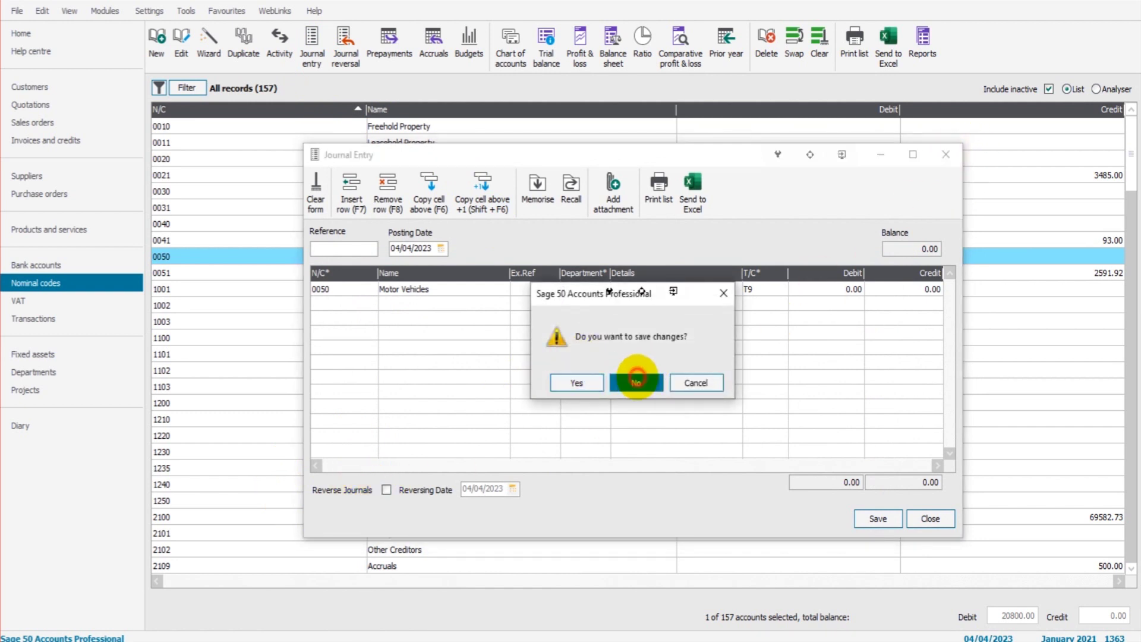
pyautogui.click(637, 381)
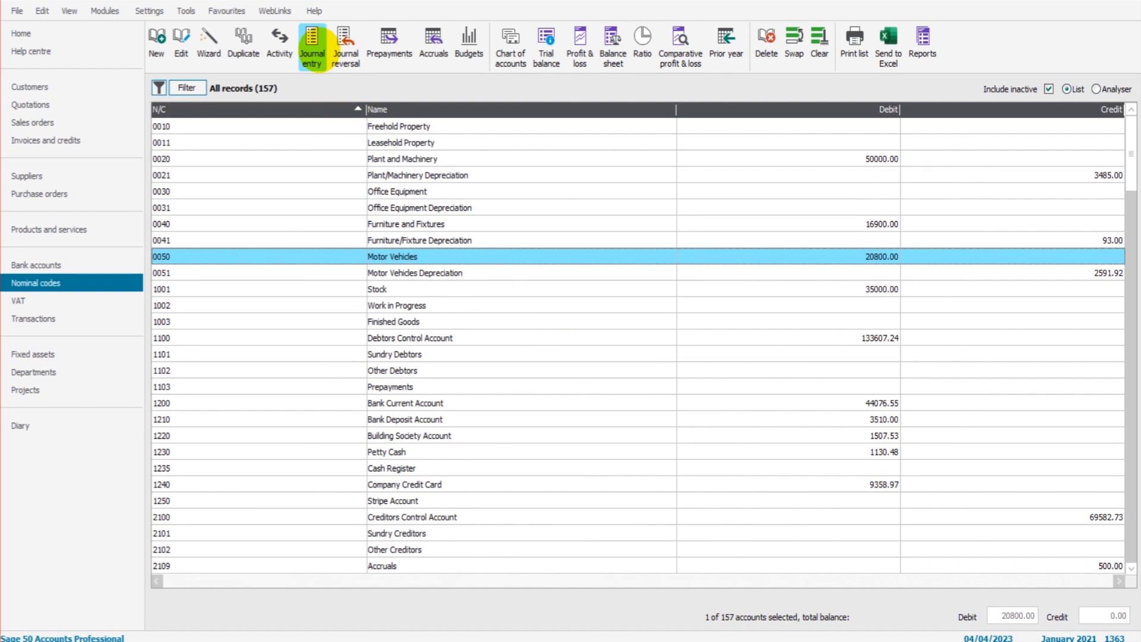
pyautogui.click(312, 48)
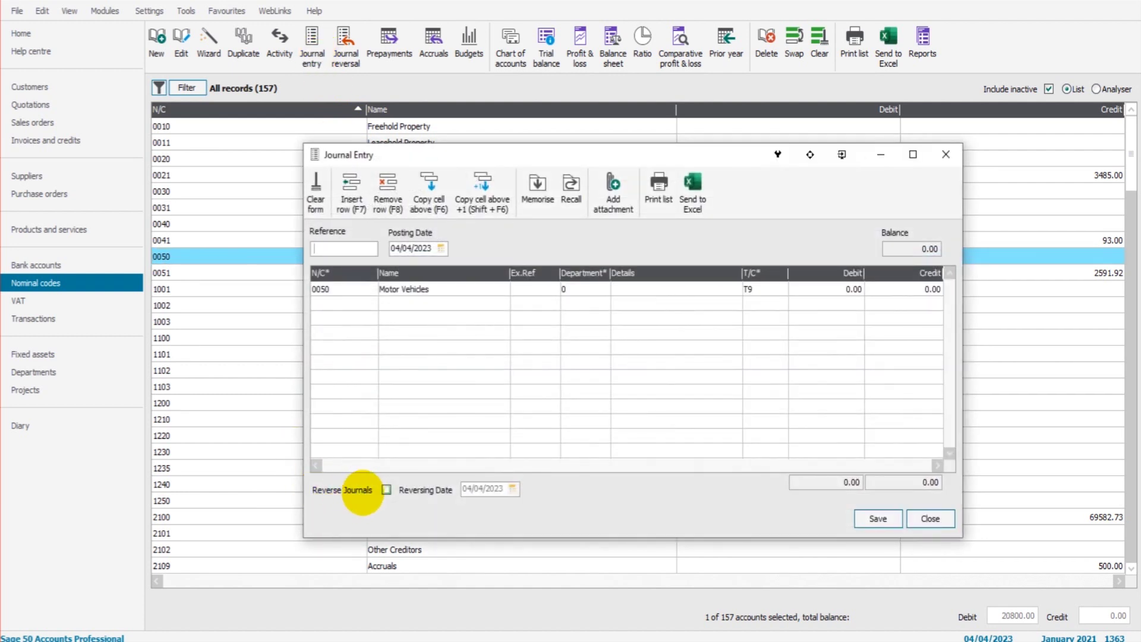
pyautogui.click(946, 154)
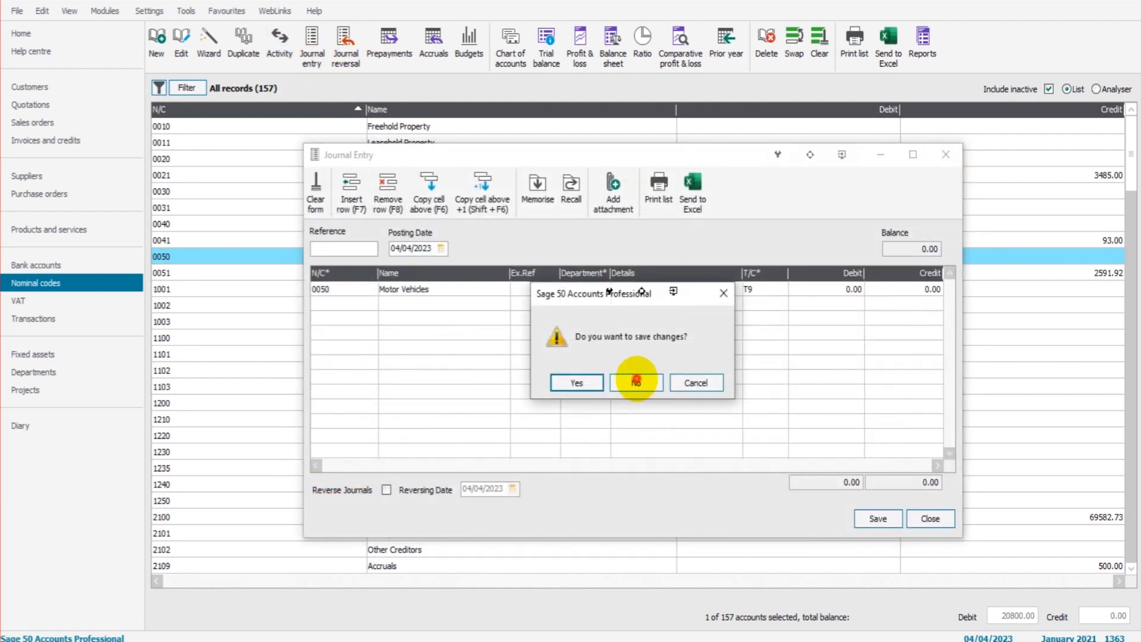
pyautogui.click(636, 383)
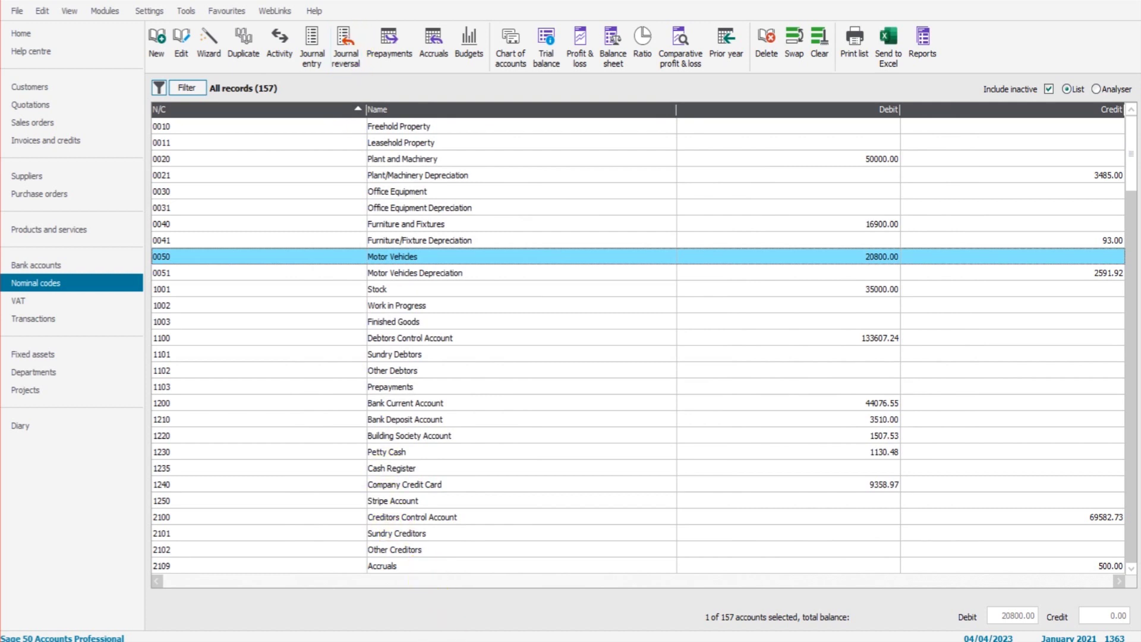
pyautogui.click(433, 571)
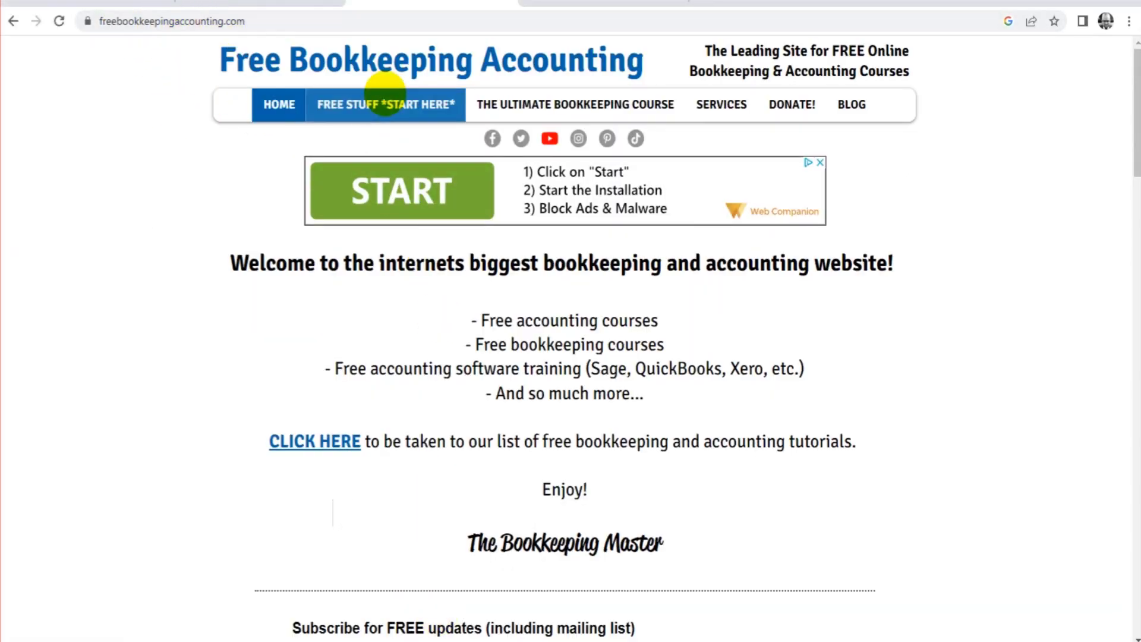
pyautogui.click(385, 96)
pyautogui.scroll(-5, 582, 210)
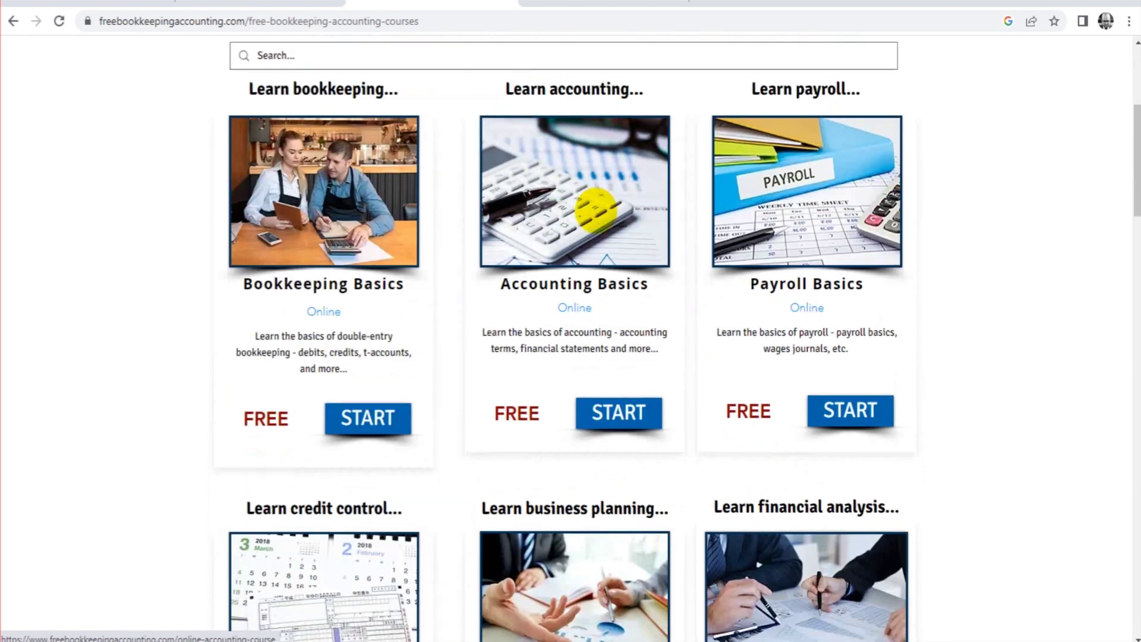
pyautogui.scroll(-10, 596, 209)
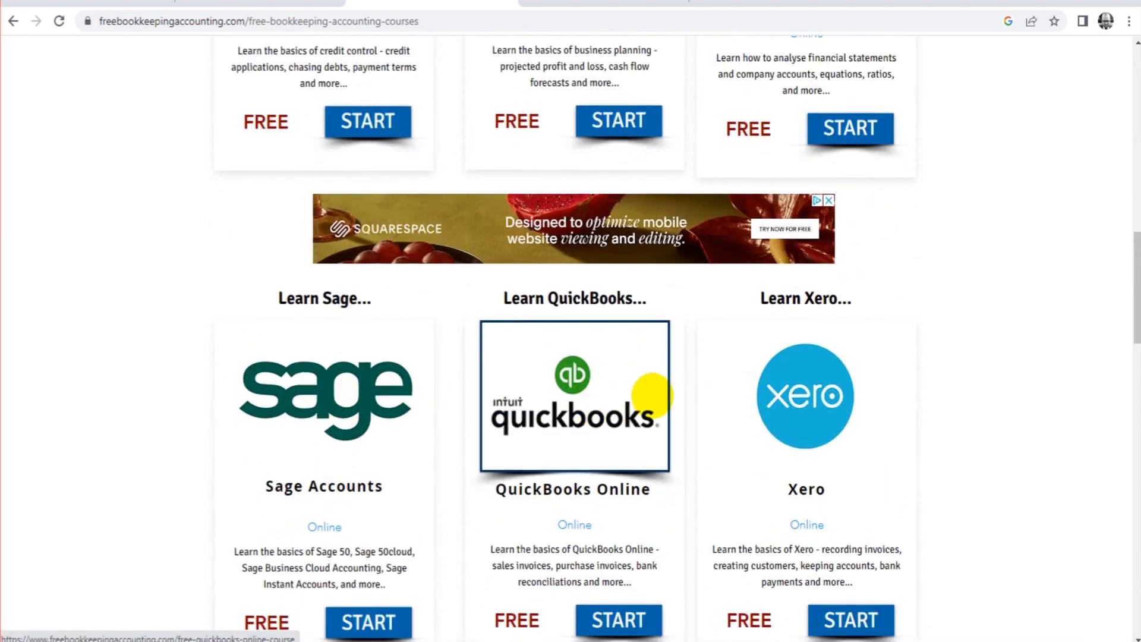
pyautogui.scroll(-2, 651, 396)
pyautogui.scroll(10, 733, 314)
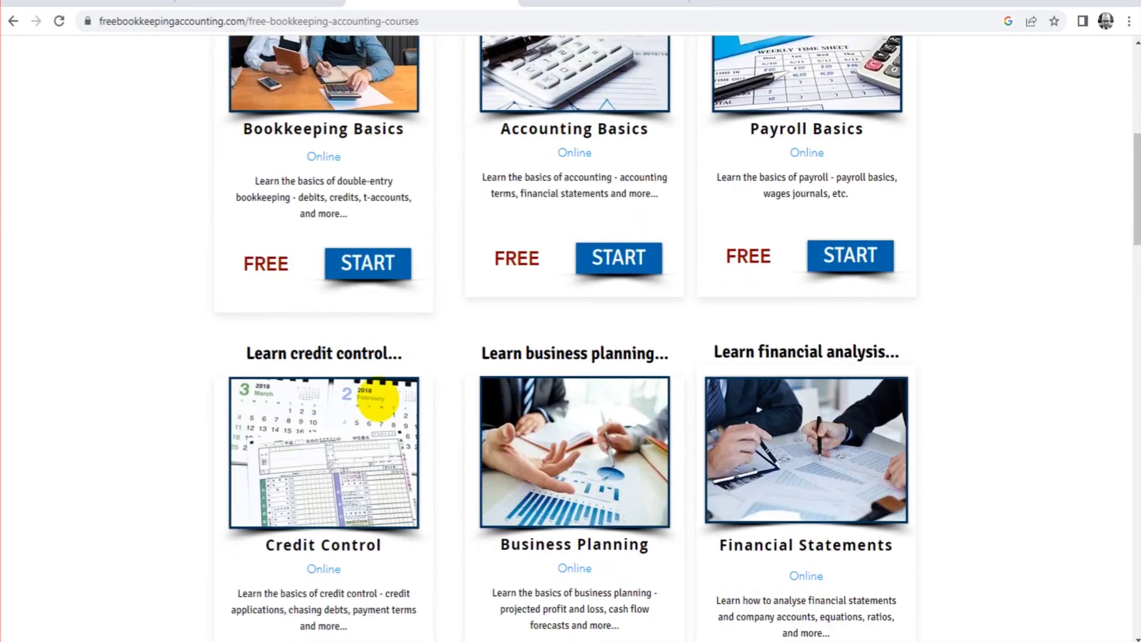
pyautogui.scroll(-15, 523, 318)
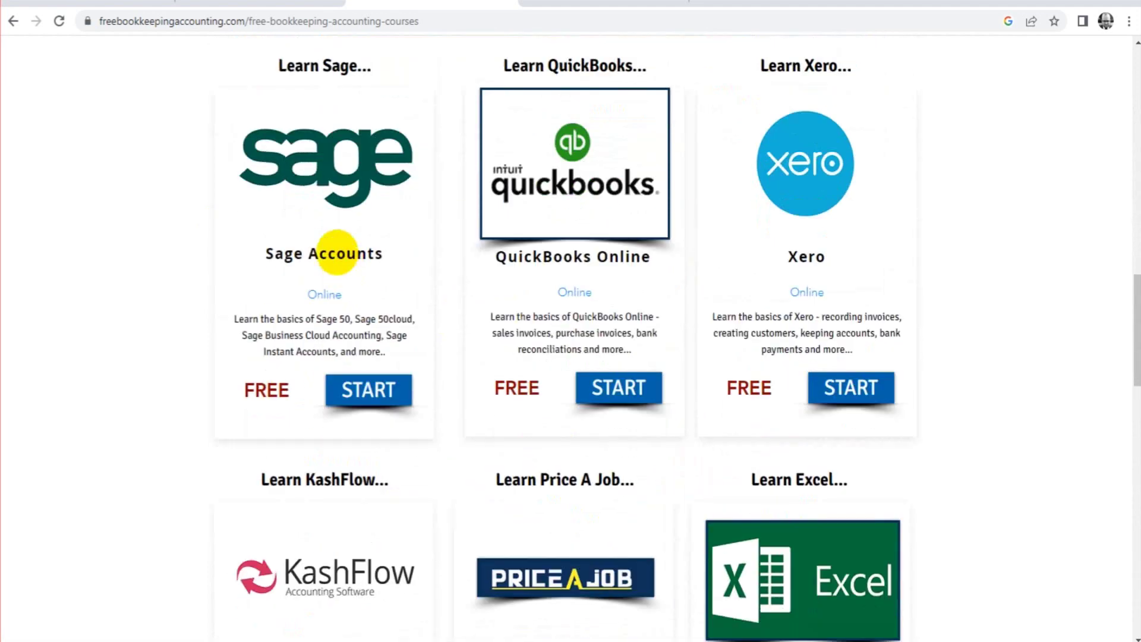
pyautogui.click(333, 148)
pyautogui.scroll(-6, 249, 199)
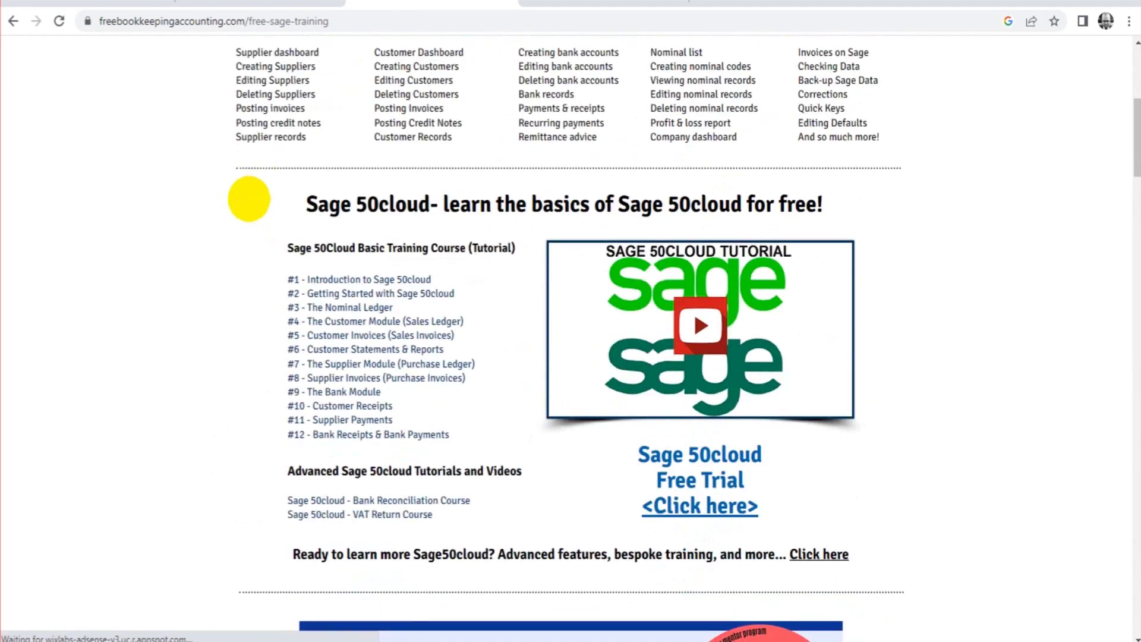
pyautogui.scroll(-18, 249, 199)
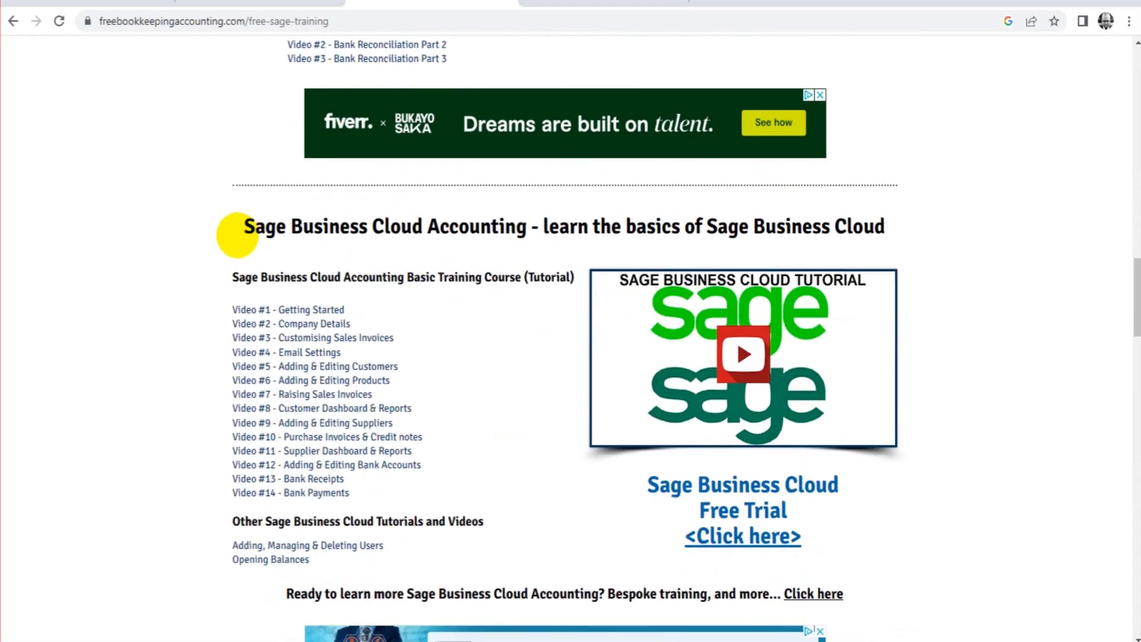
pyautogui.scroll(-20, 237, 234)
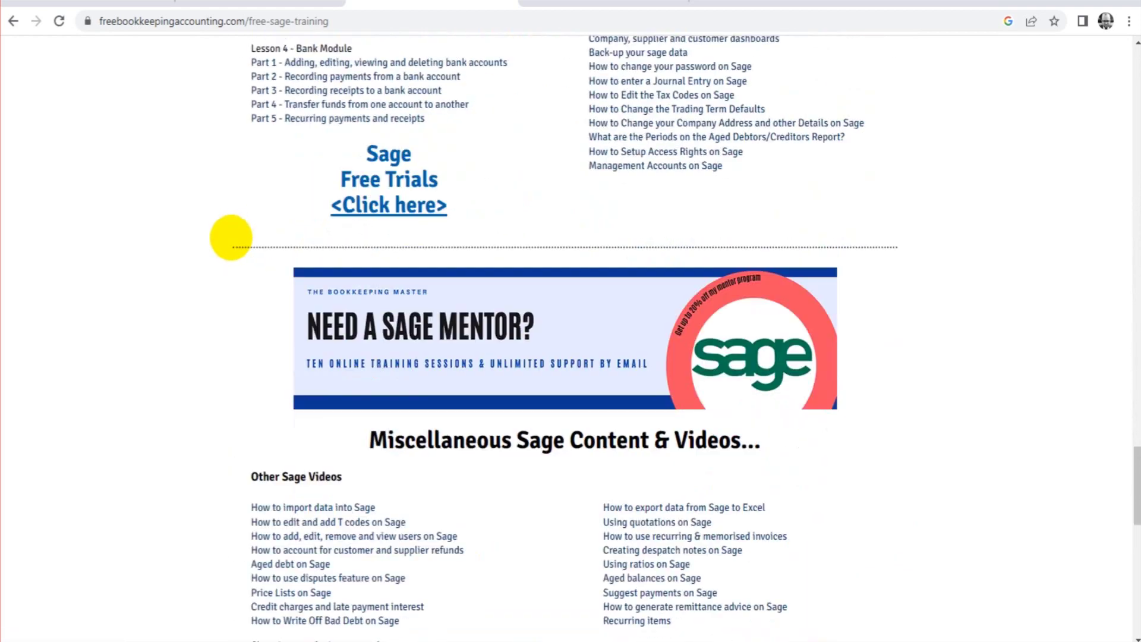
pyautogui.scroll(-12, 231, 238)
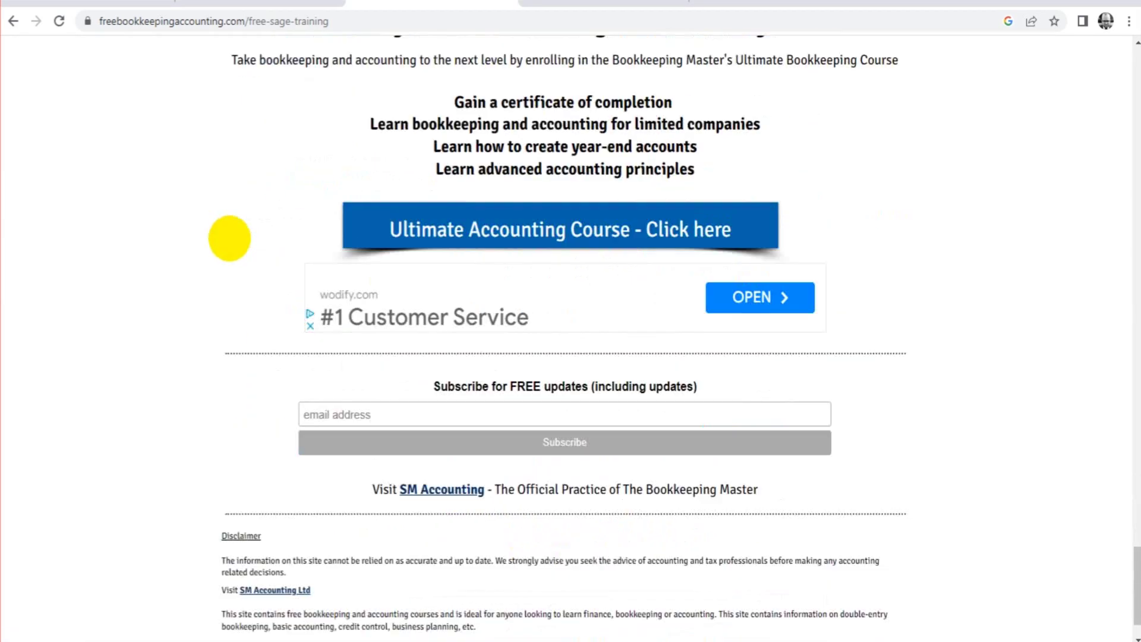
pyautogui.scroll(20, 230, 238)
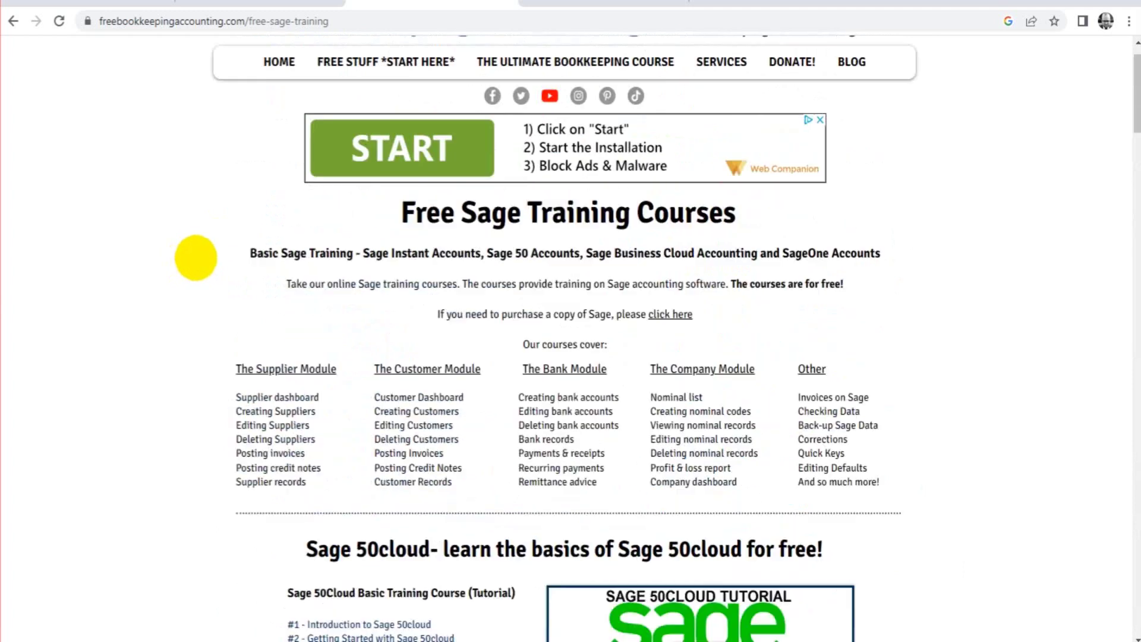
pyautogui.scroll(1, 195, 258)
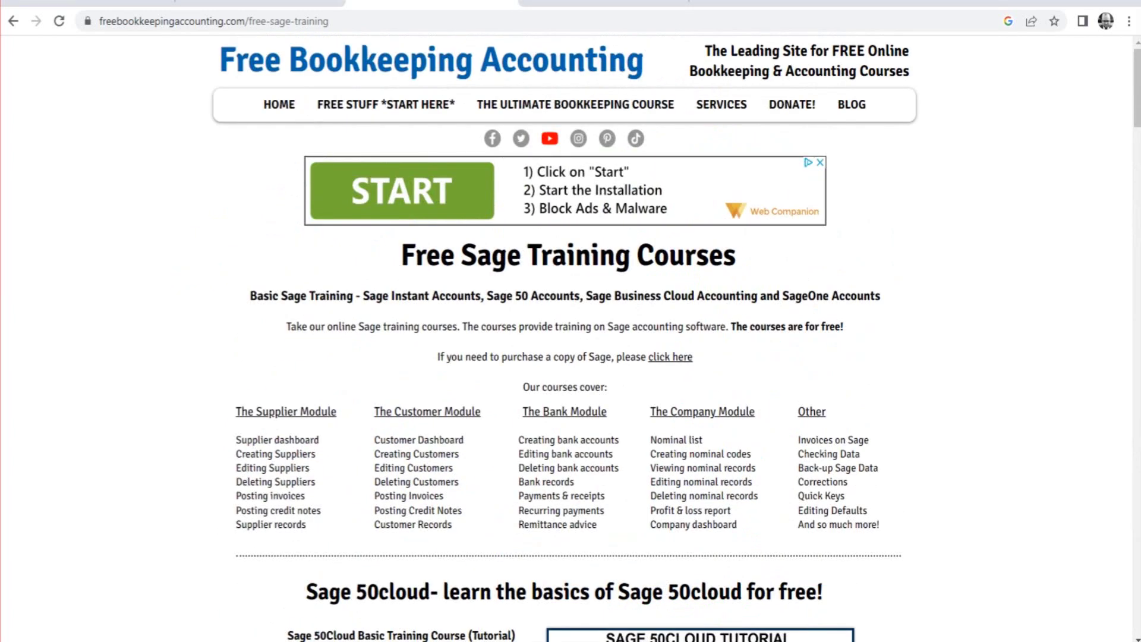